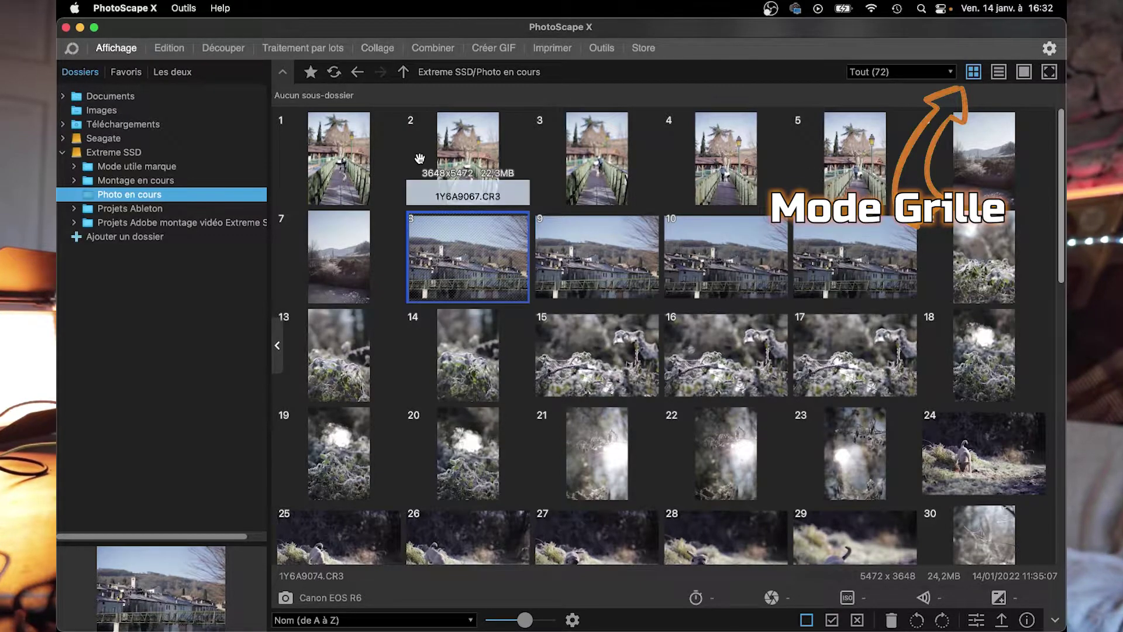
- Show the photo folder as a list, and view the selected photo on its own in loupe mode
left_click(999, 73)
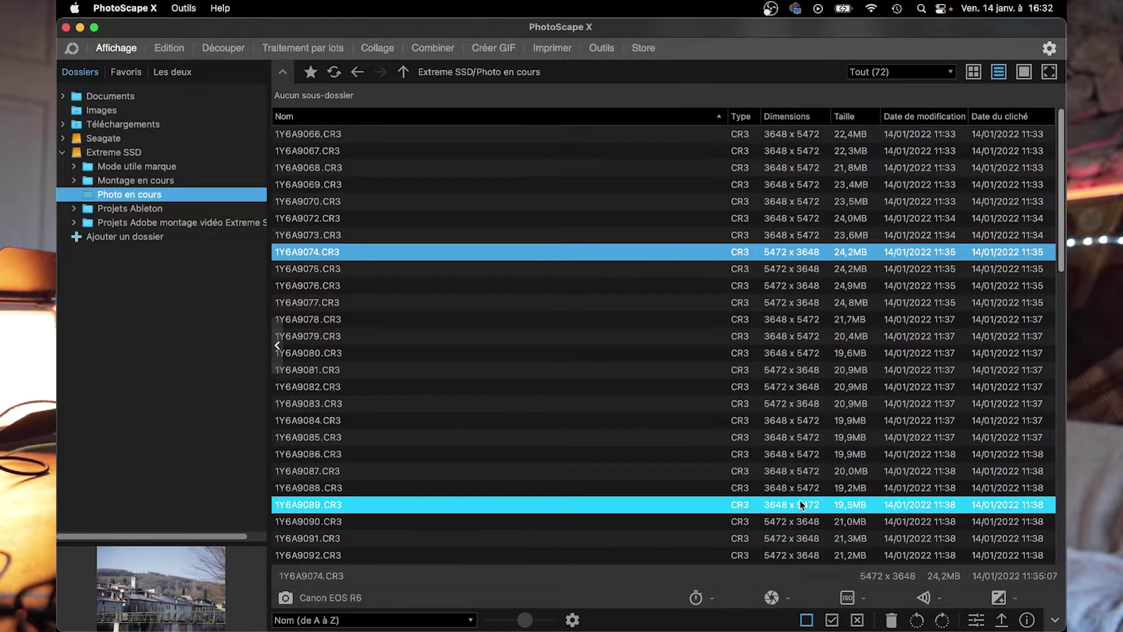
left_click(1023, 72)
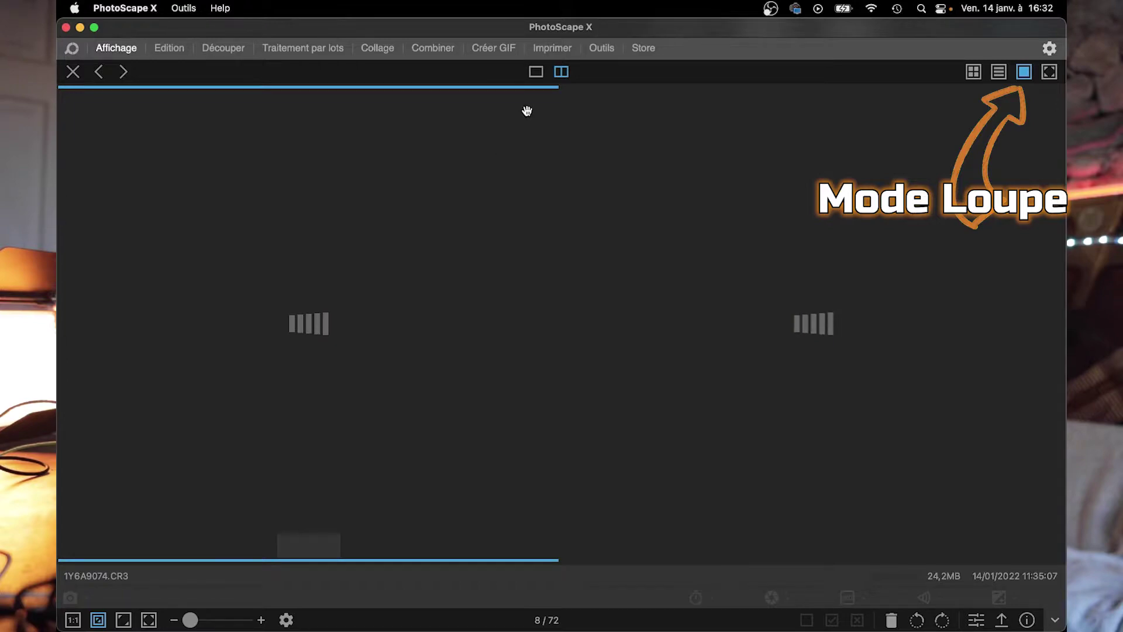
left_click(536, 74)
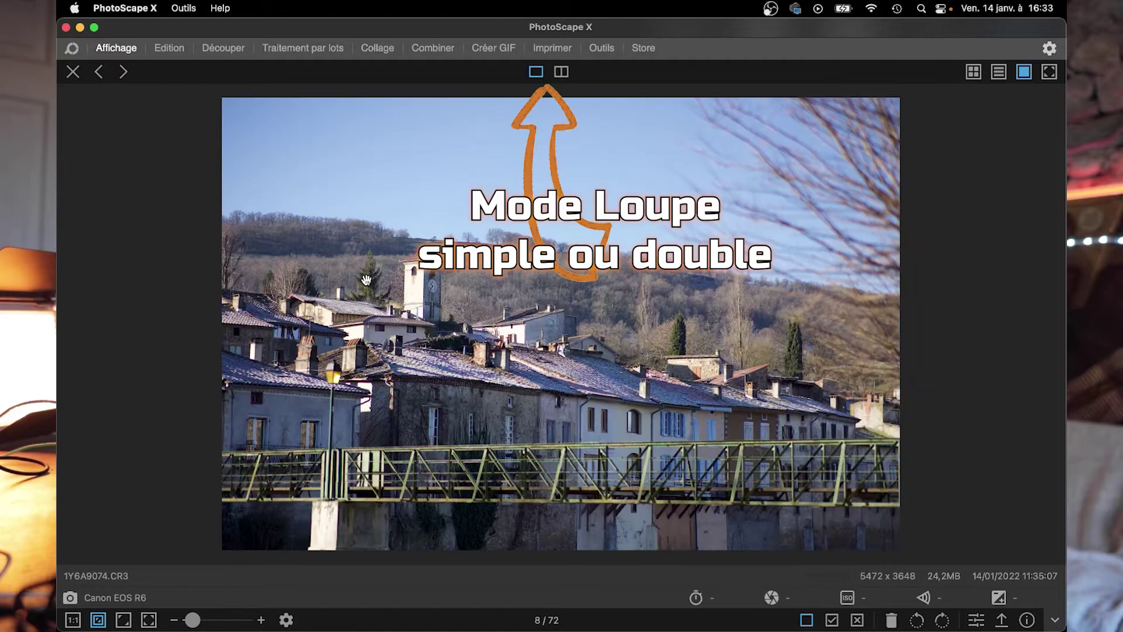
- Display two photos side by side in loupe mode and browse the neighbouring shots for comparison
left_click(561, 72)
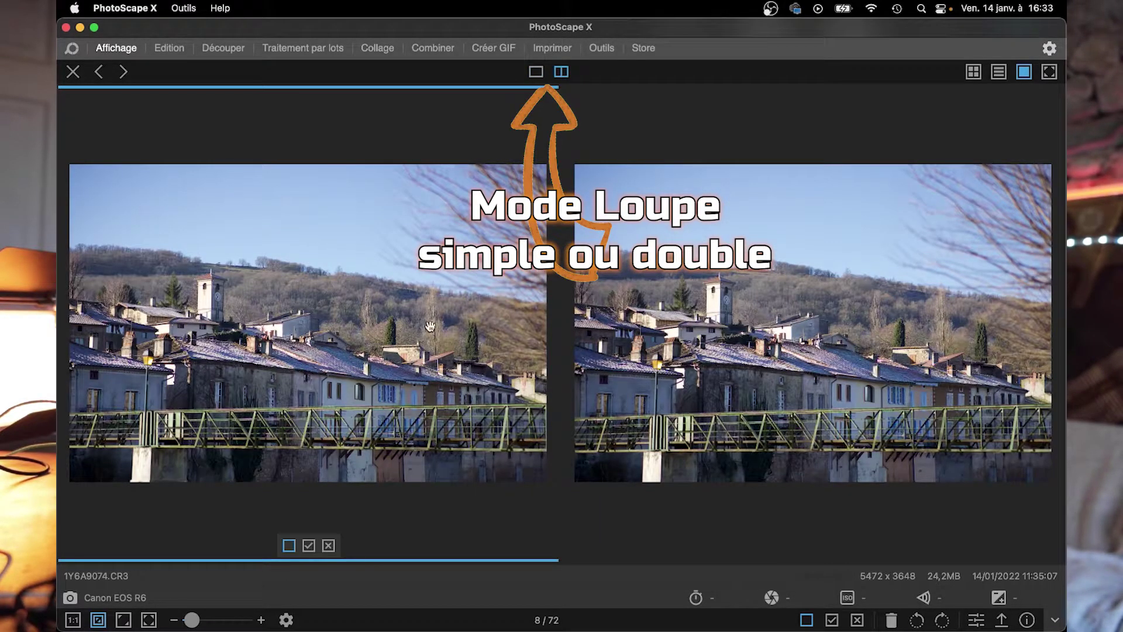
left_click(677, 518)
key("Right")
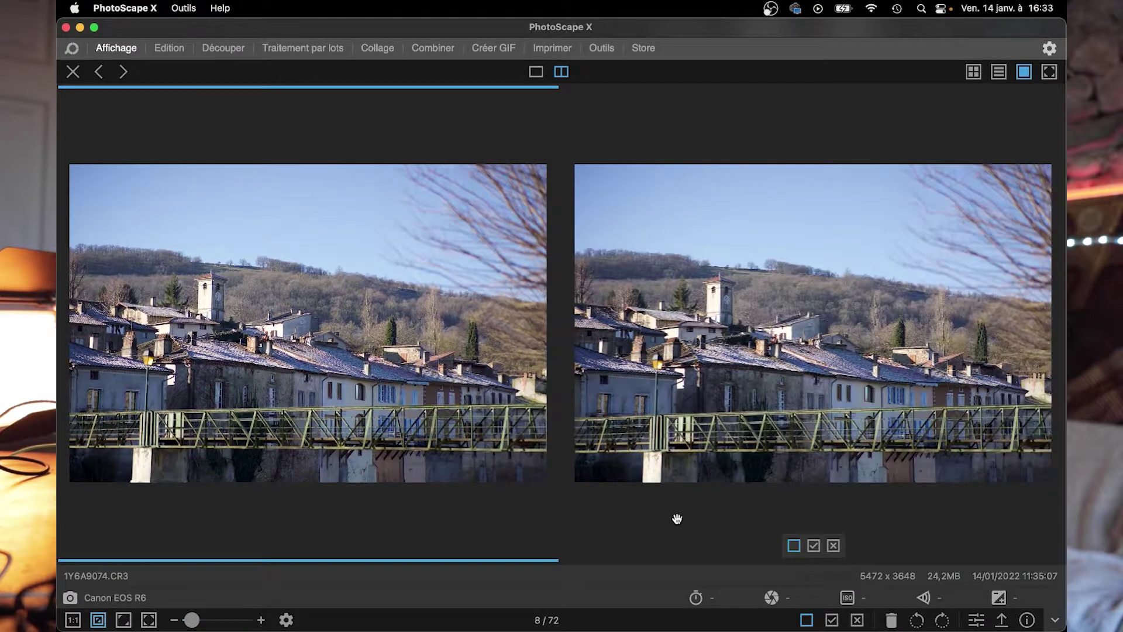
left_click(677, 518)
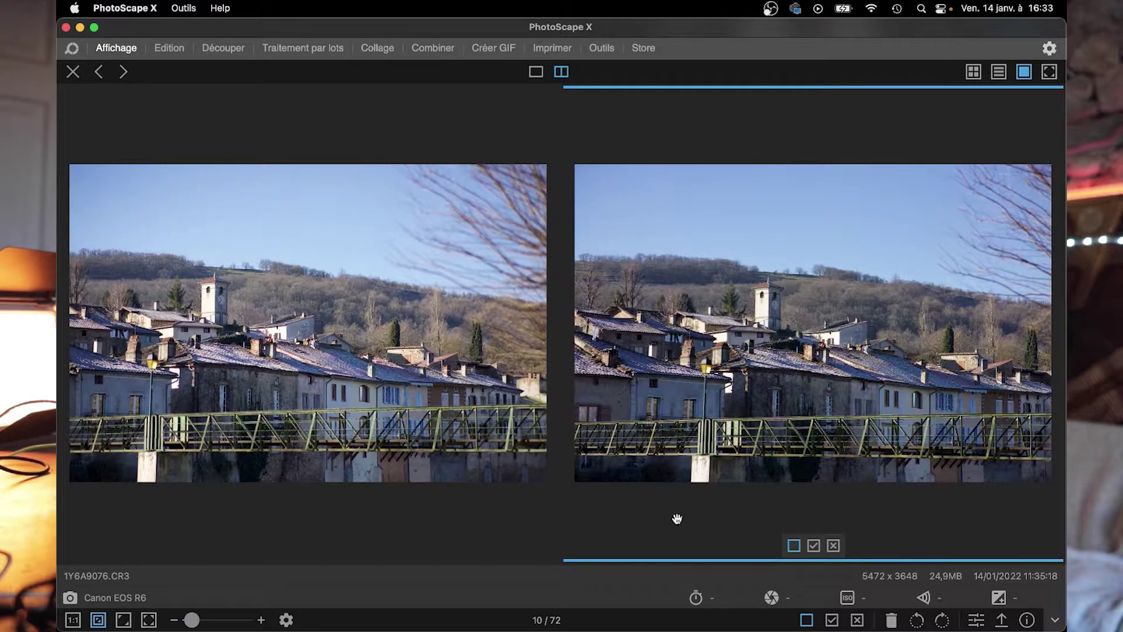
key("Left")
- Preview the photo full screen, and examine its metadata and star rating options
left_click(1048, 71)
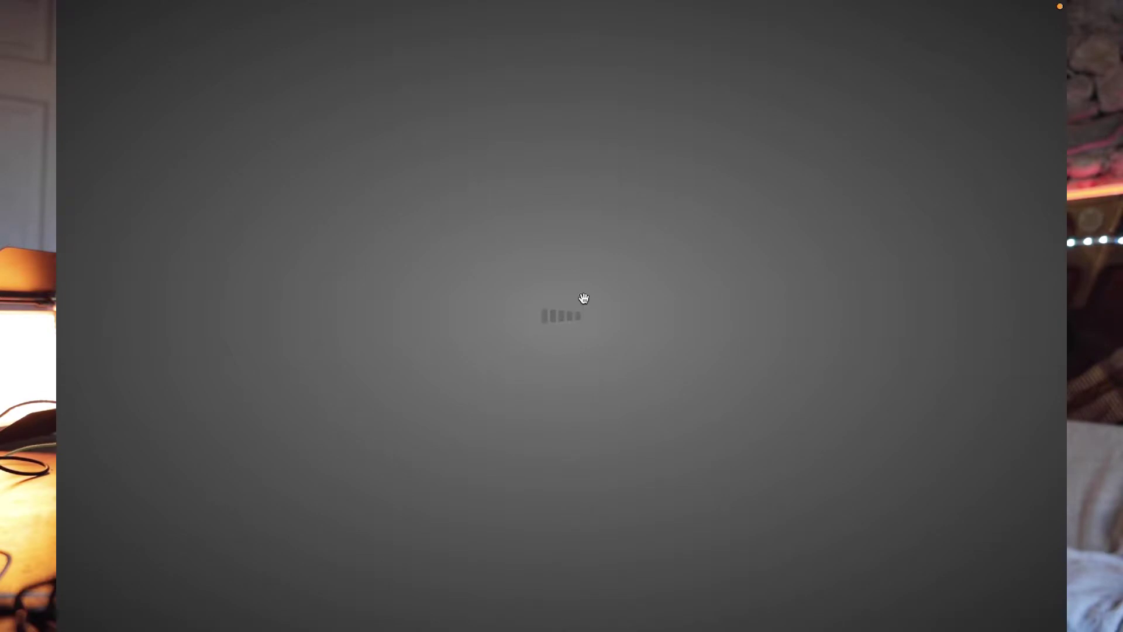
key("Escape")
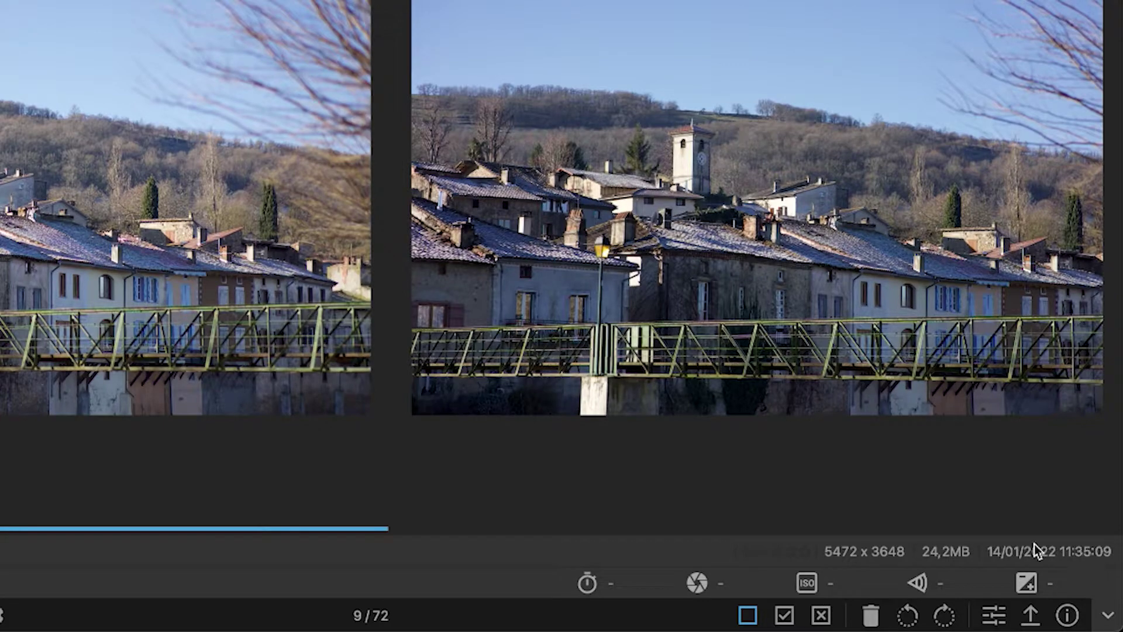
right_click(801, 552)
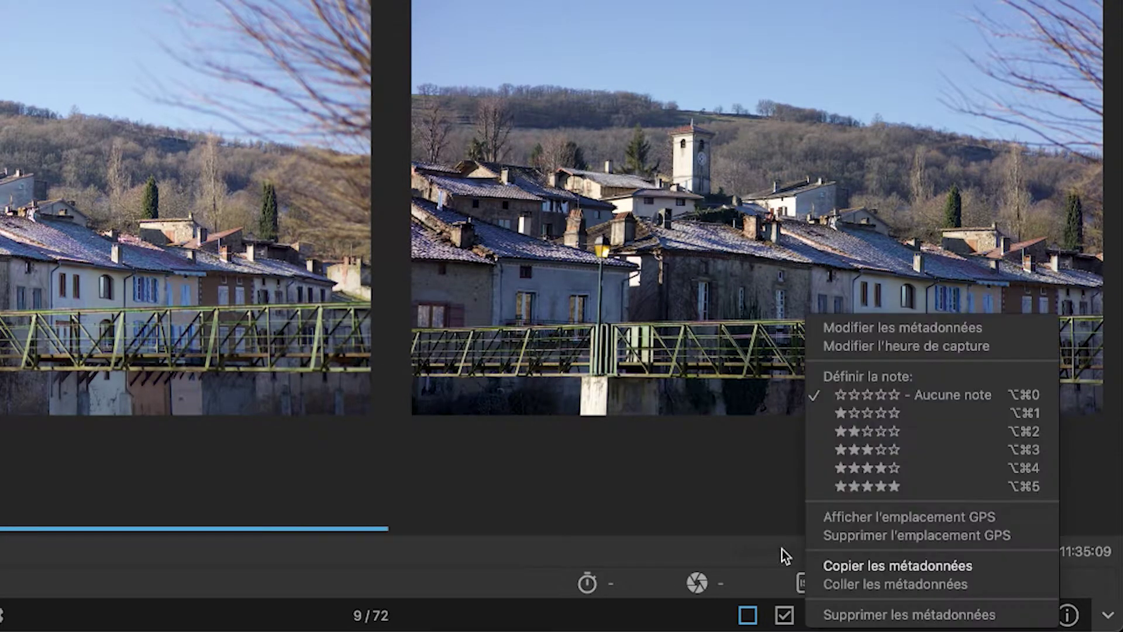
left_click(591, 588)
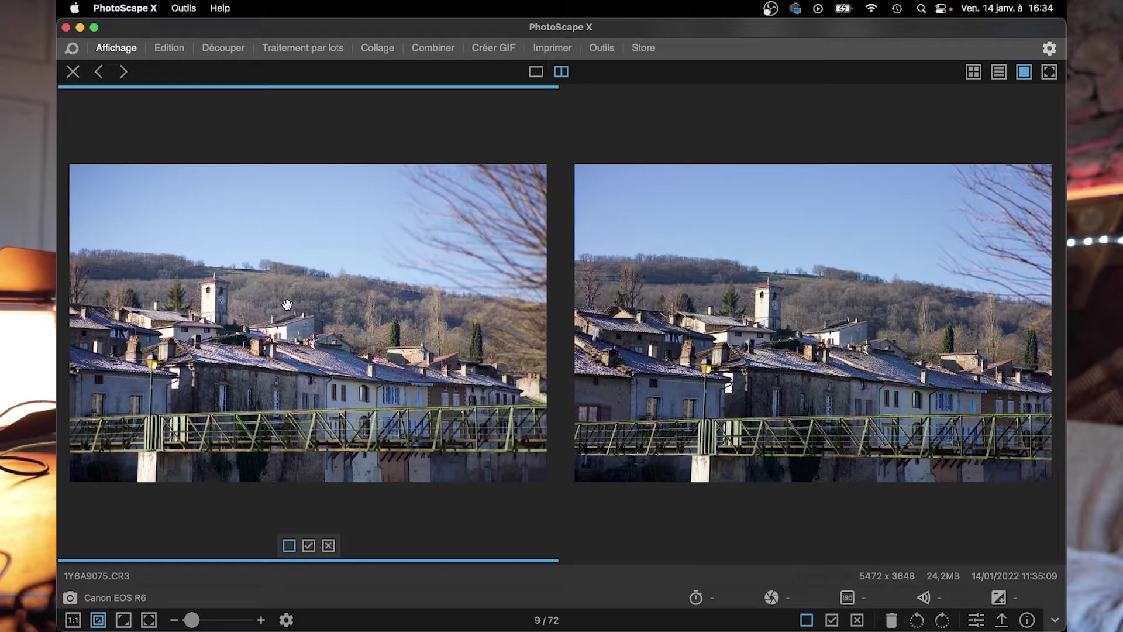
- Compare 1Y6A9075.CR3 with the neighbouring shots in the double loupe view and delete it
key("Right")
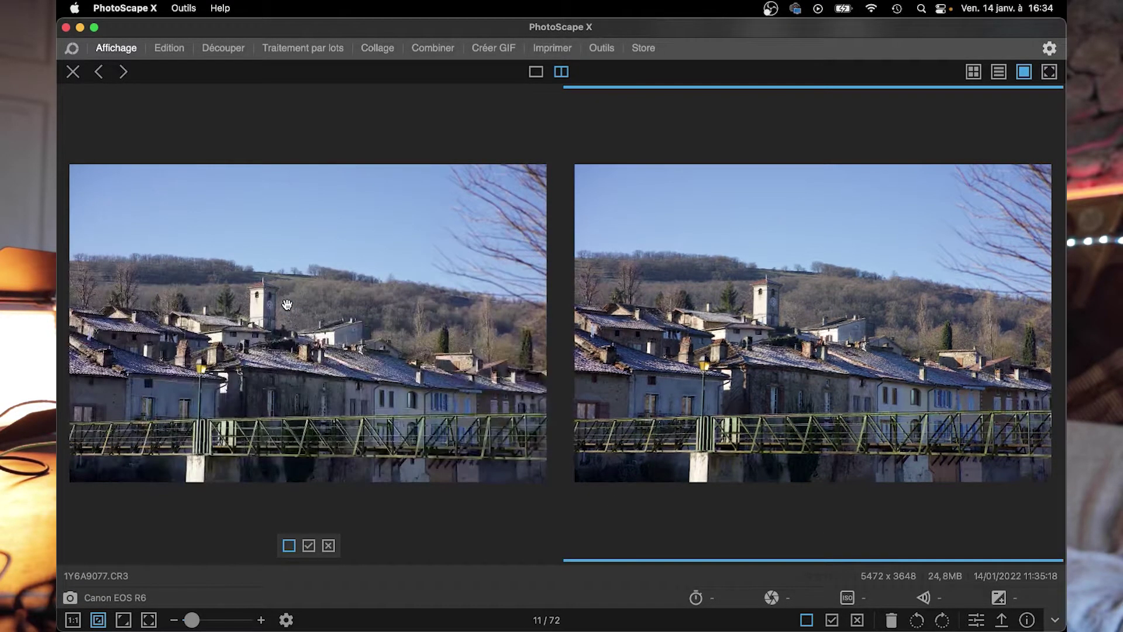
key("Left")
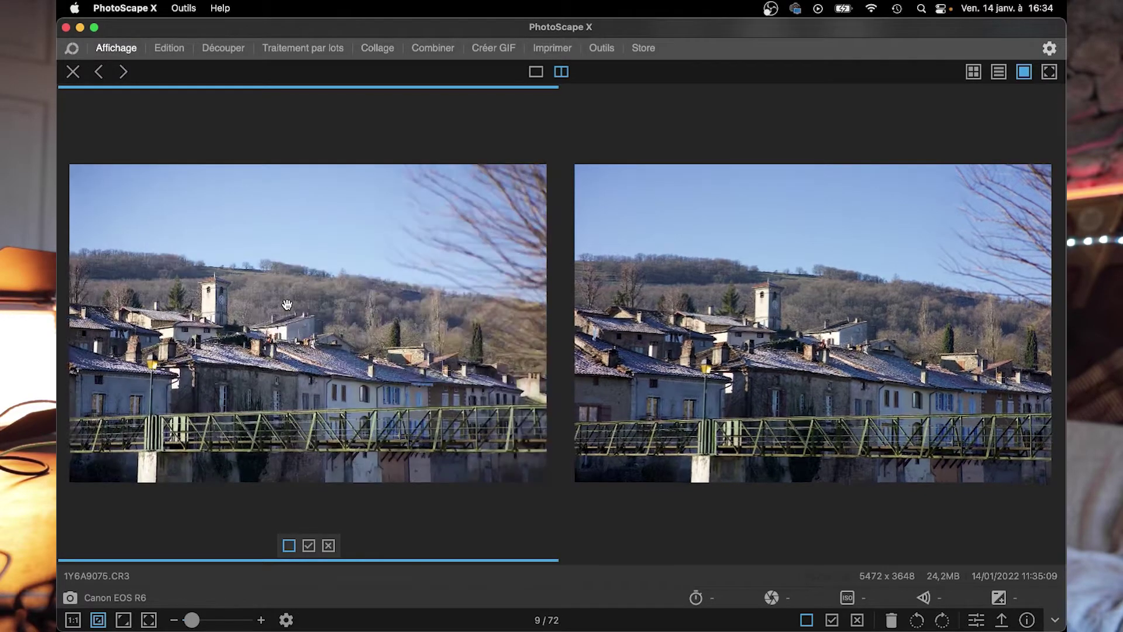
key("Delete")
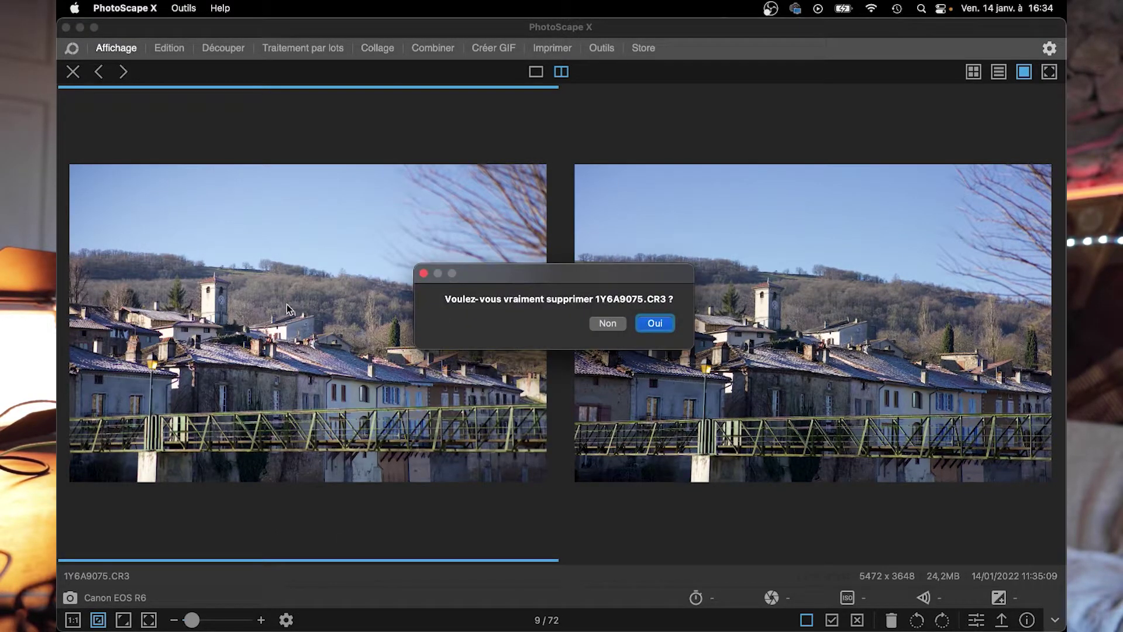
key("Escape")
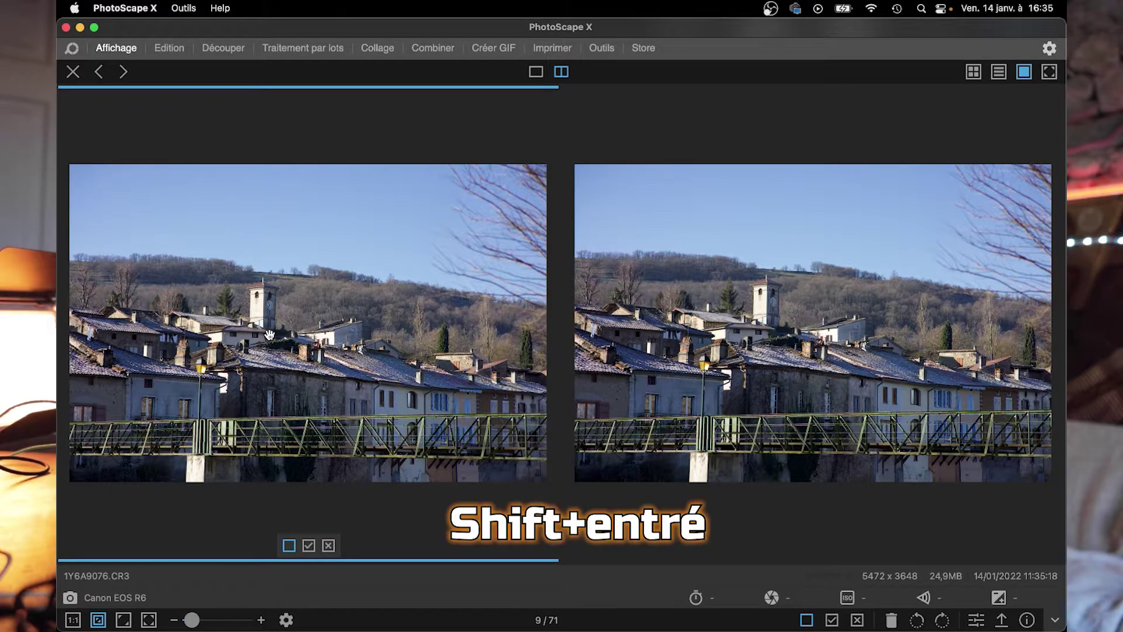
- Open 1Y6A9076.CR3 in the editor and examine the basic and additional colour adjustments
key("shift+Return")
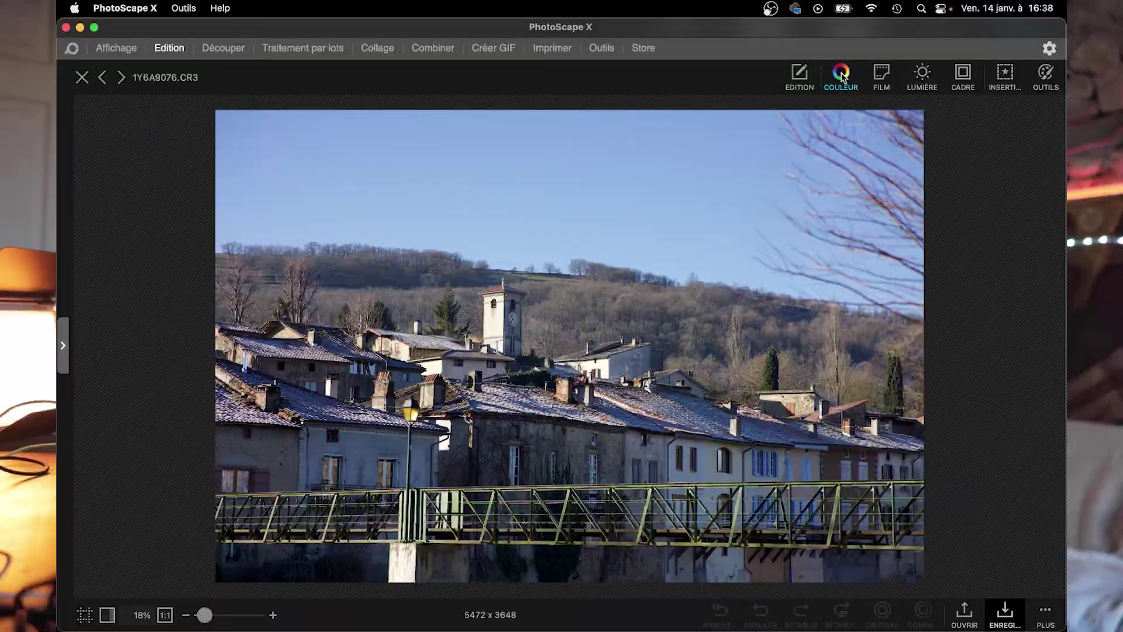
left_click(841, 75)
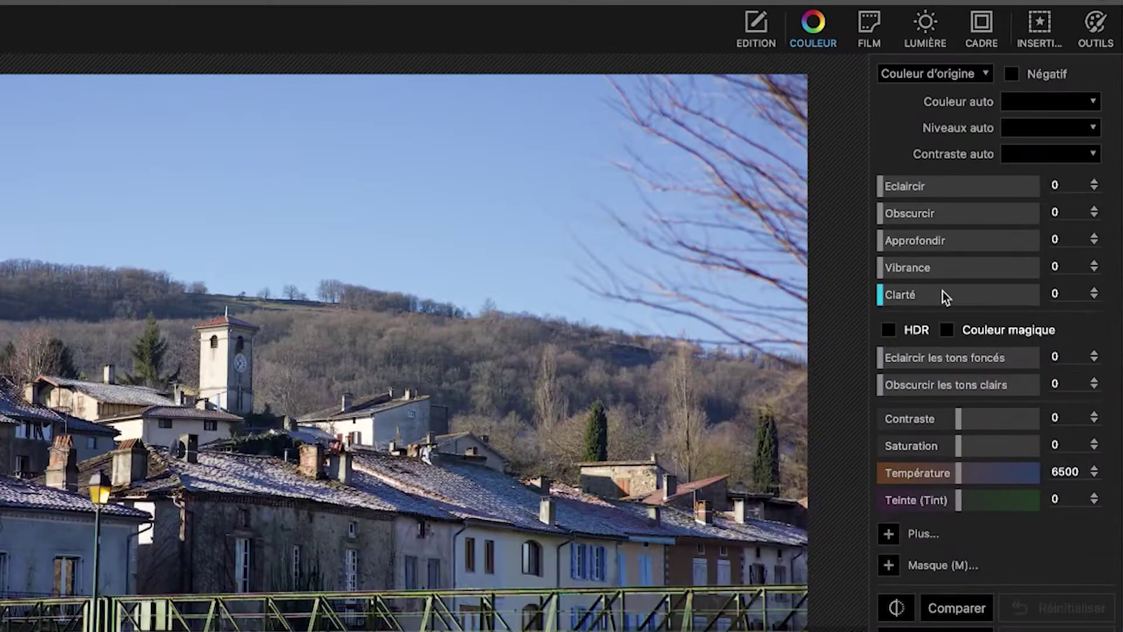
left_click(893, 532)
scroll(997, 507, "down", 5)
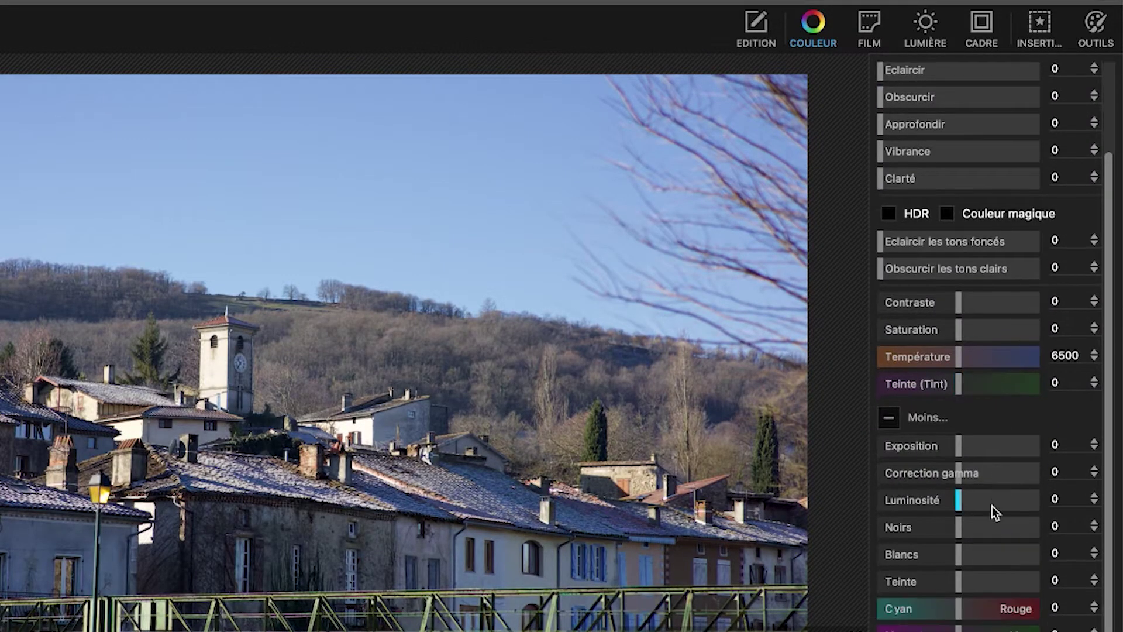
scroll(962, 627, "down", 2)
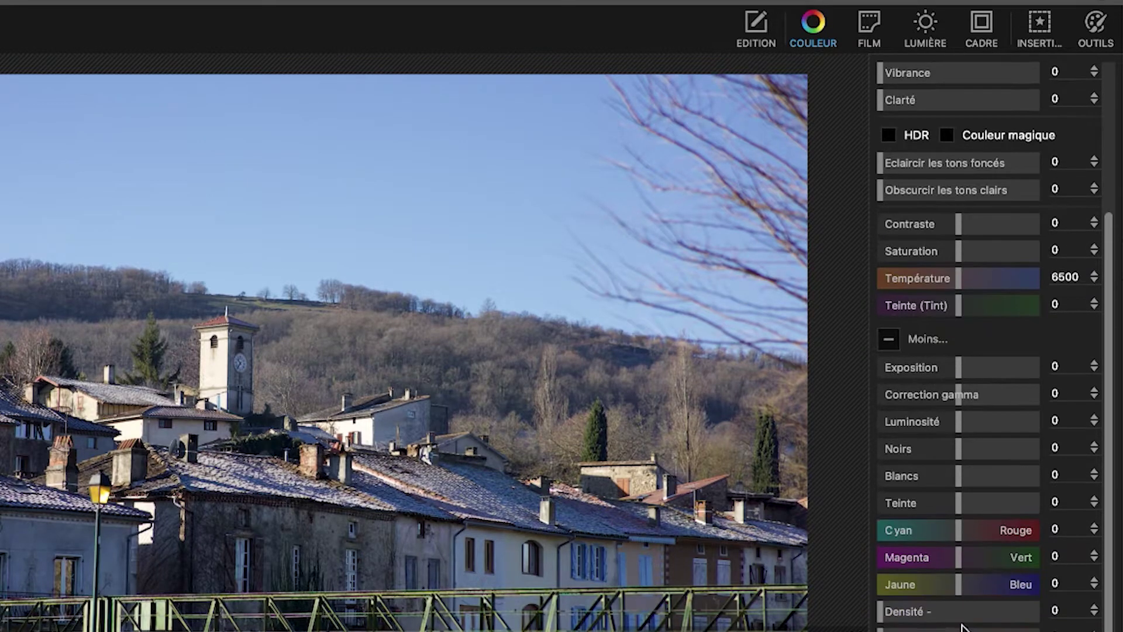
scroll(927, 354, "up", 6)
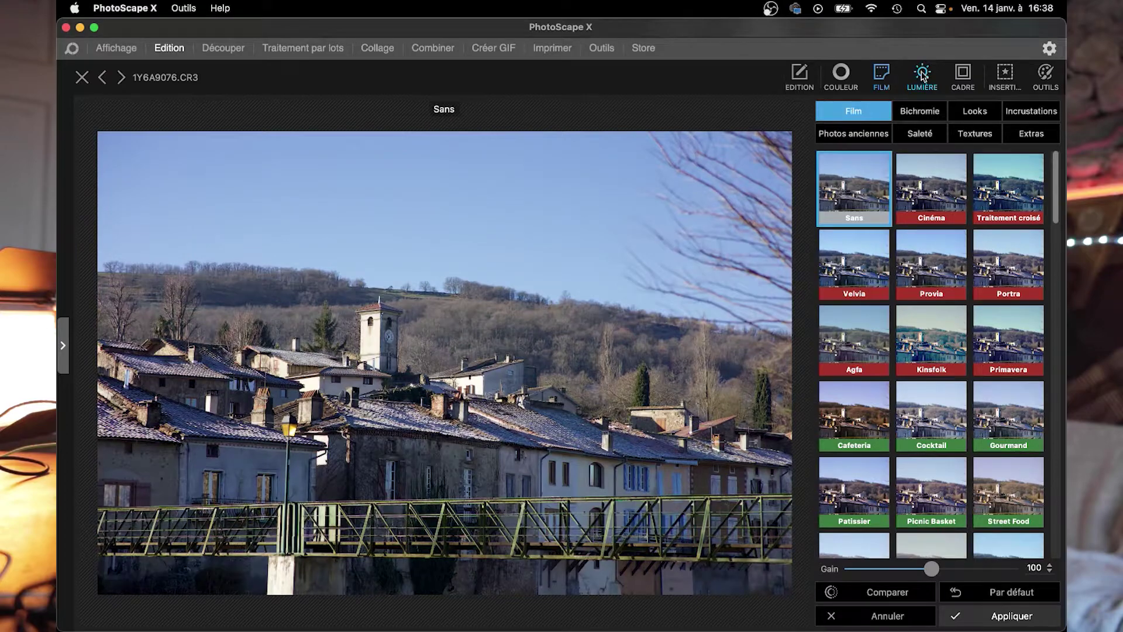
- Preview the light-leak and Bokeh effects and the frame designs on the village photo
left_click(921, 75)
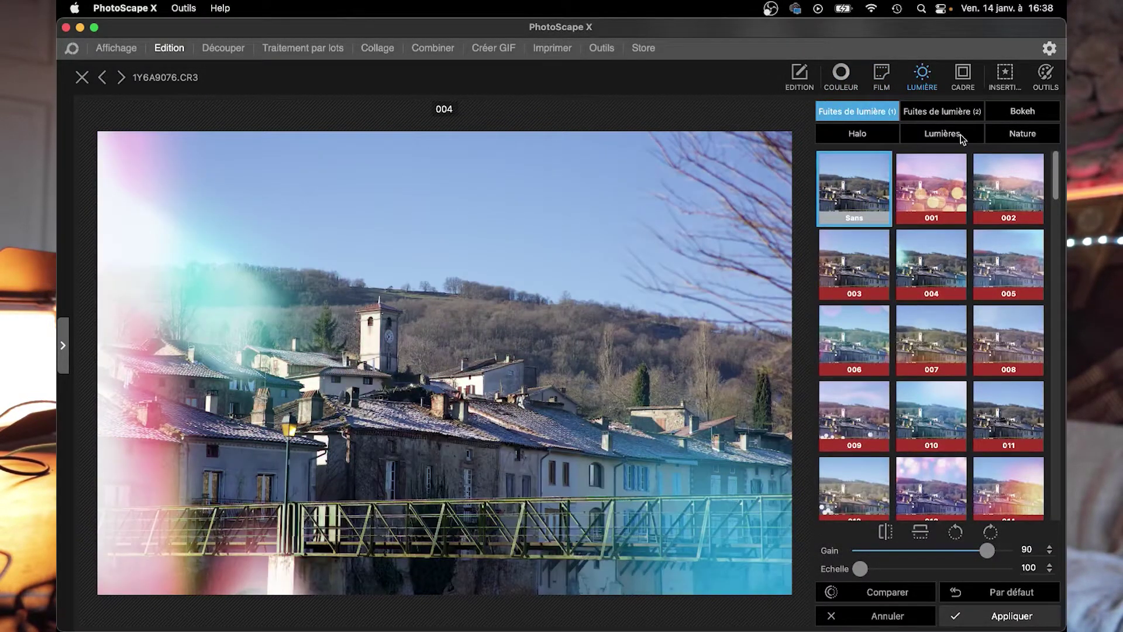
left_click(1022, 112)
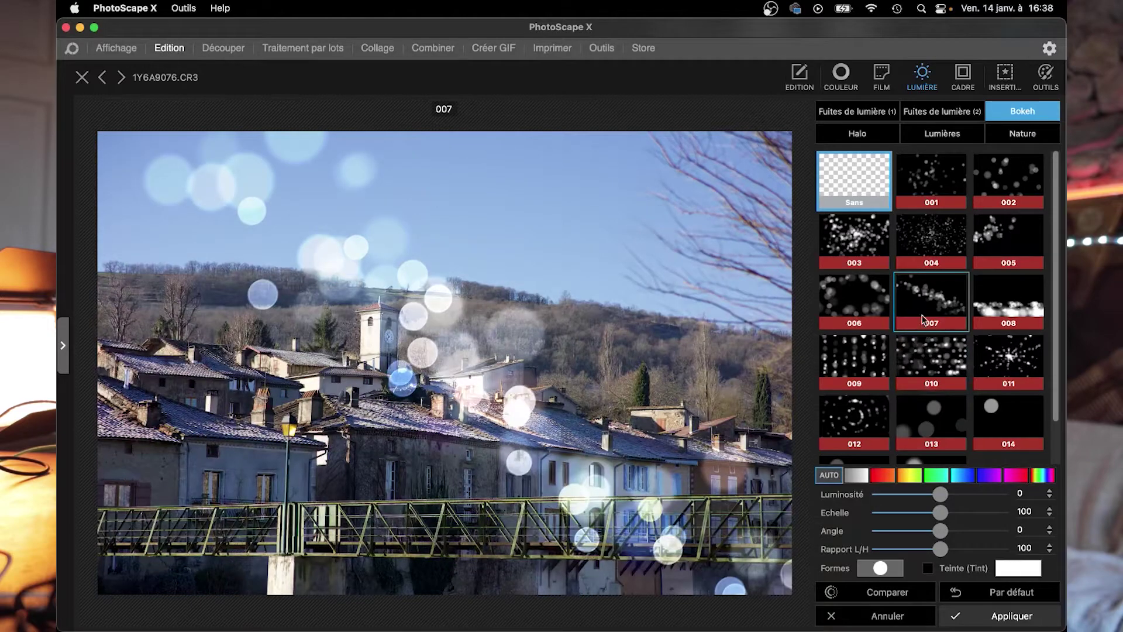
left_click(963, 73)
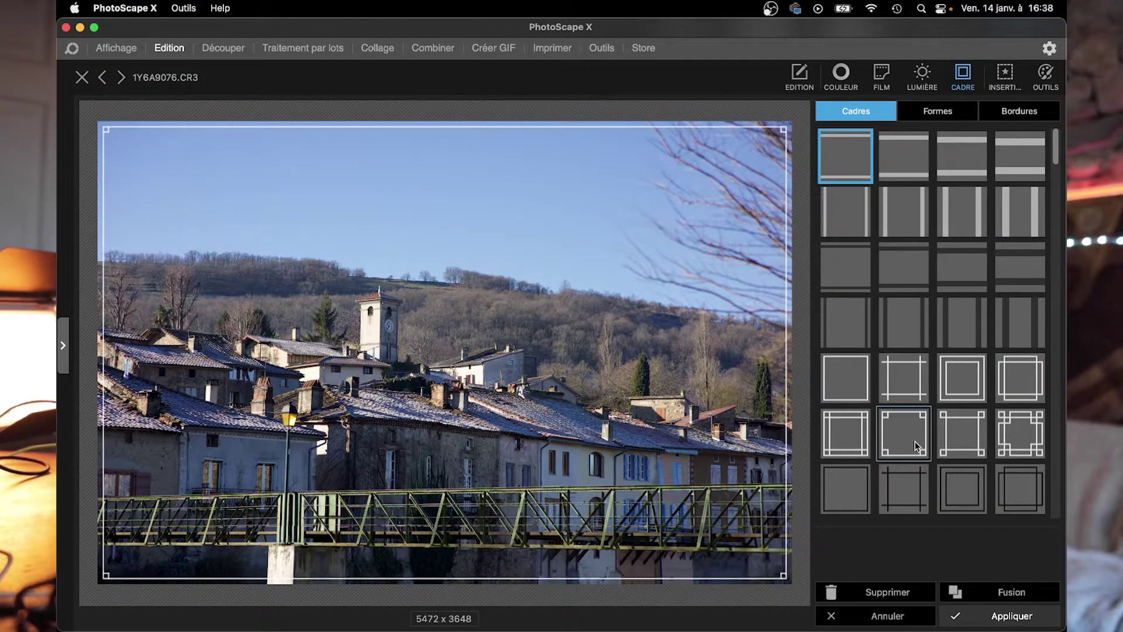
scroll(915, 410, "down", 3)
left_click(962, 210)
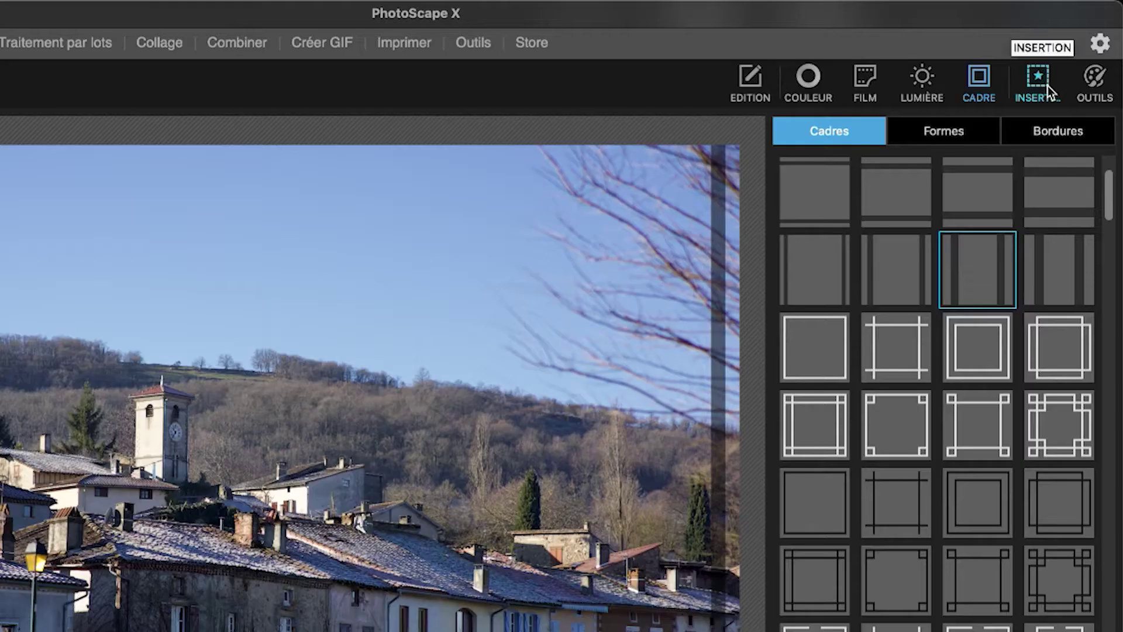
- Examine the available insertion elements and the retouching and drawing tools
left_click(1044, 86)
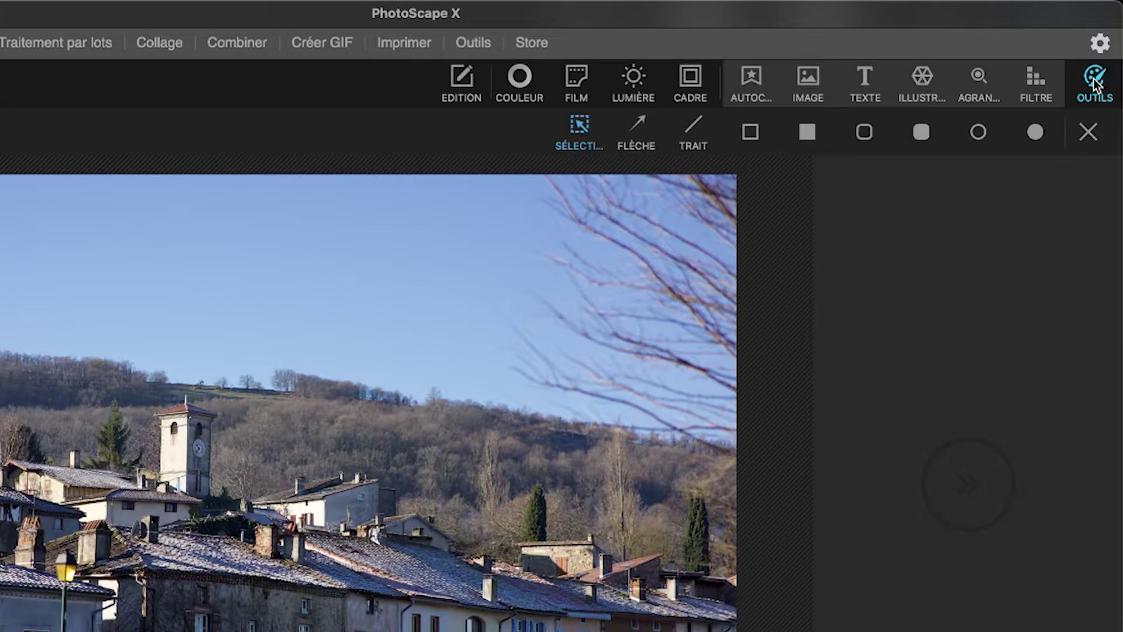
left_click(1042, 77)
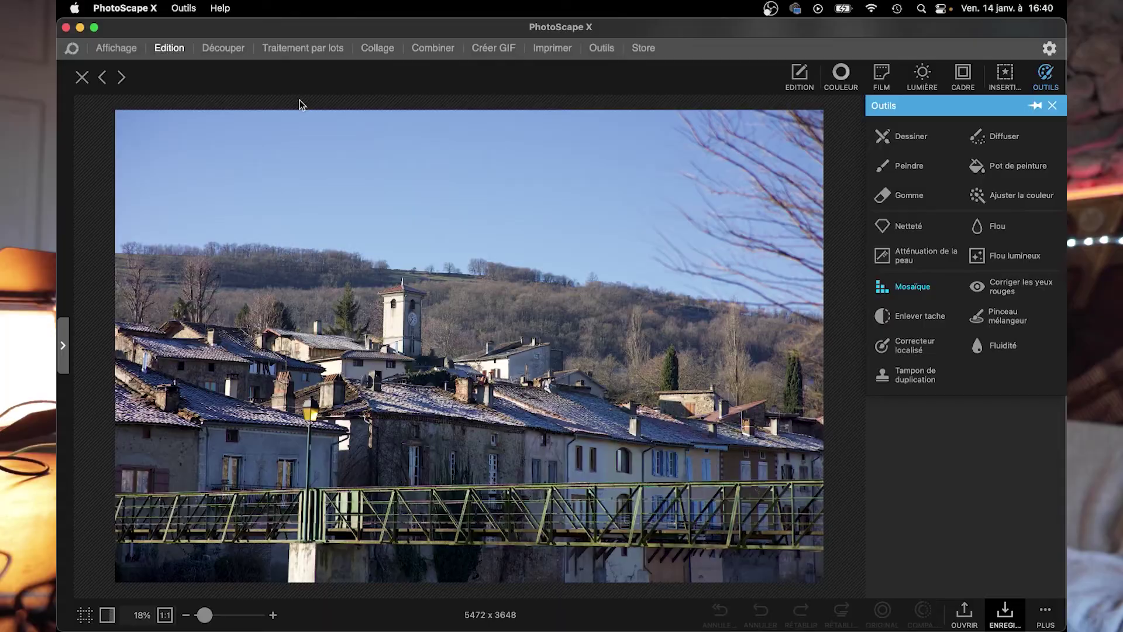
- Cut away the background beside the puppy's head with the magic eraser at tolerance 50 and the shape brush at thickness 30
left_click(221, 49)
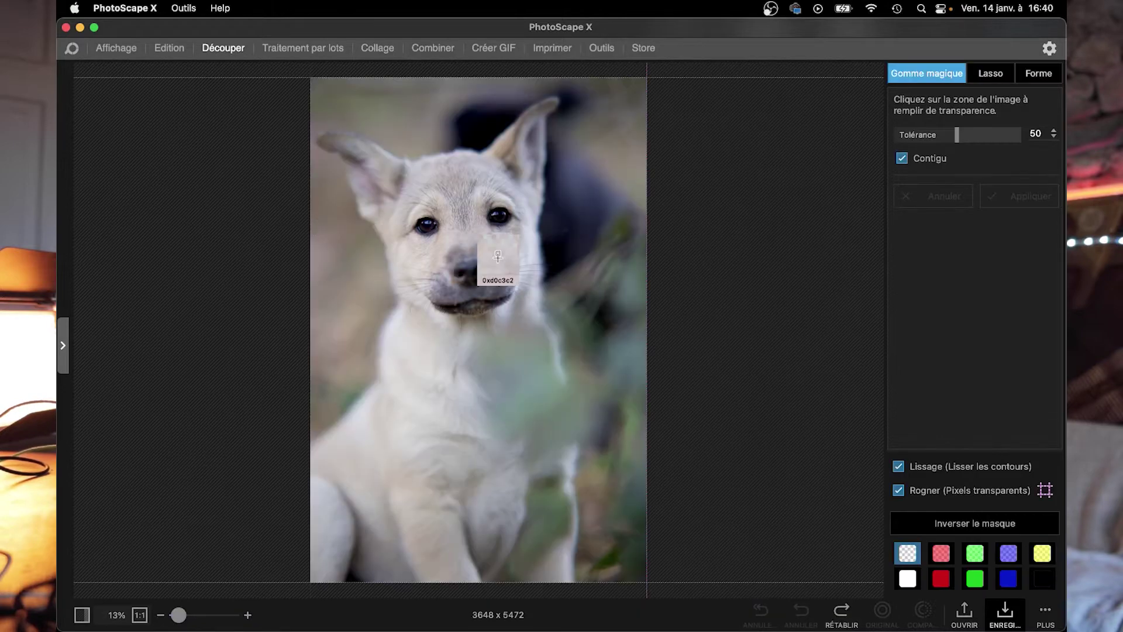
left_click(590, 180)
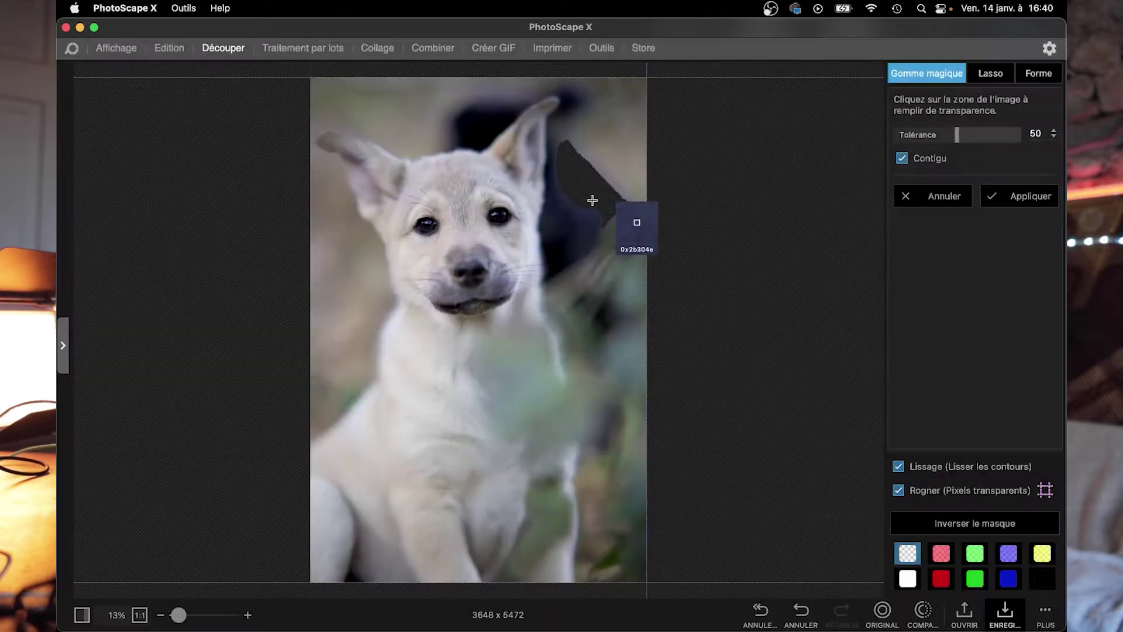
left_click(581, 295)
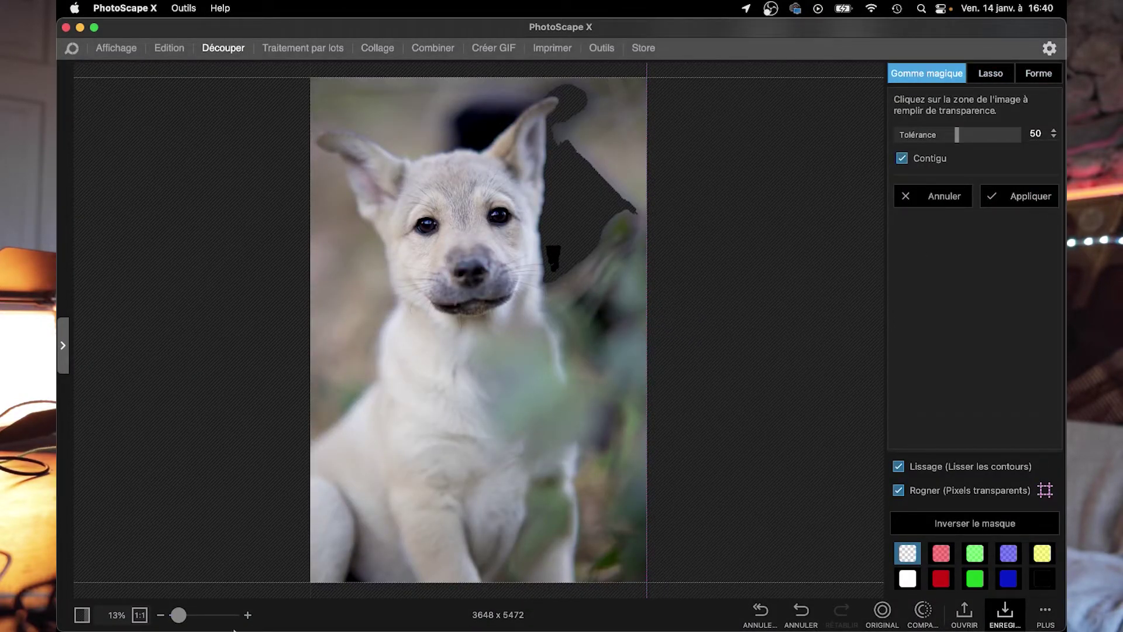
left_click(1039, 73)
left_click_drag(572, 279, 584, 359)
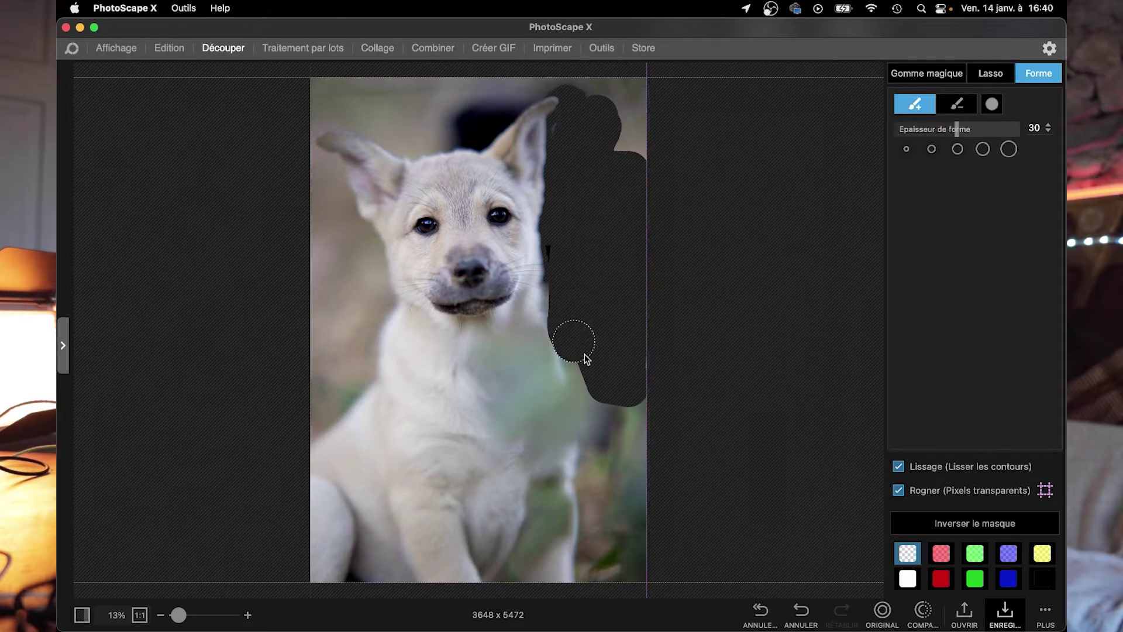
- View the batch processing workspace, and choose a seven-photo collage layout with three large cells and four small ones
left_click(277, 51)
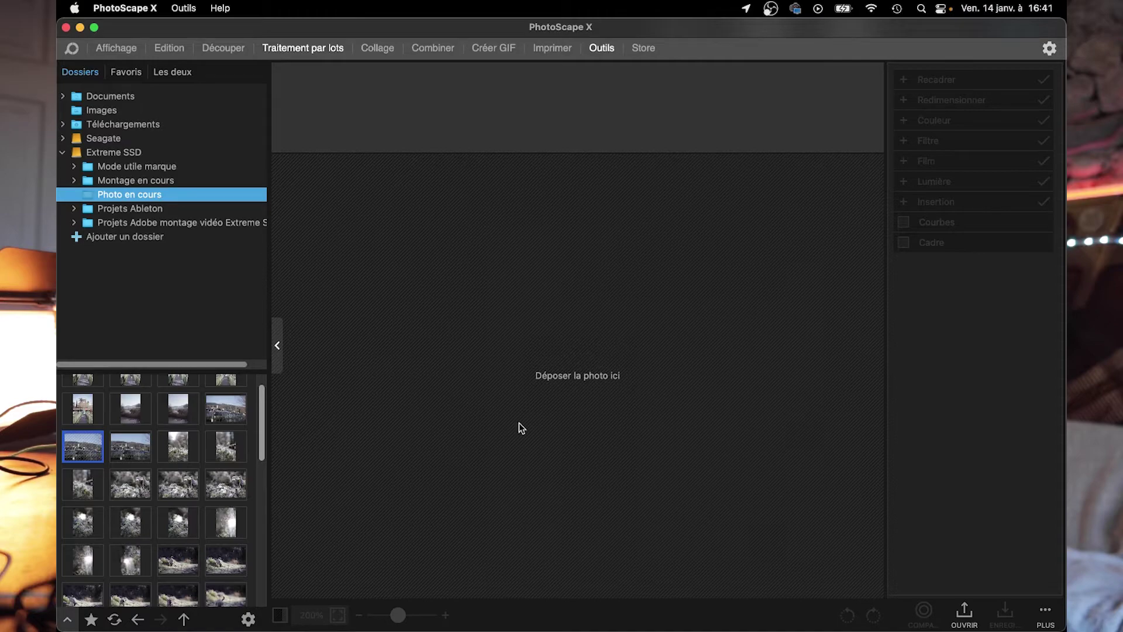
left_click(369, 48)
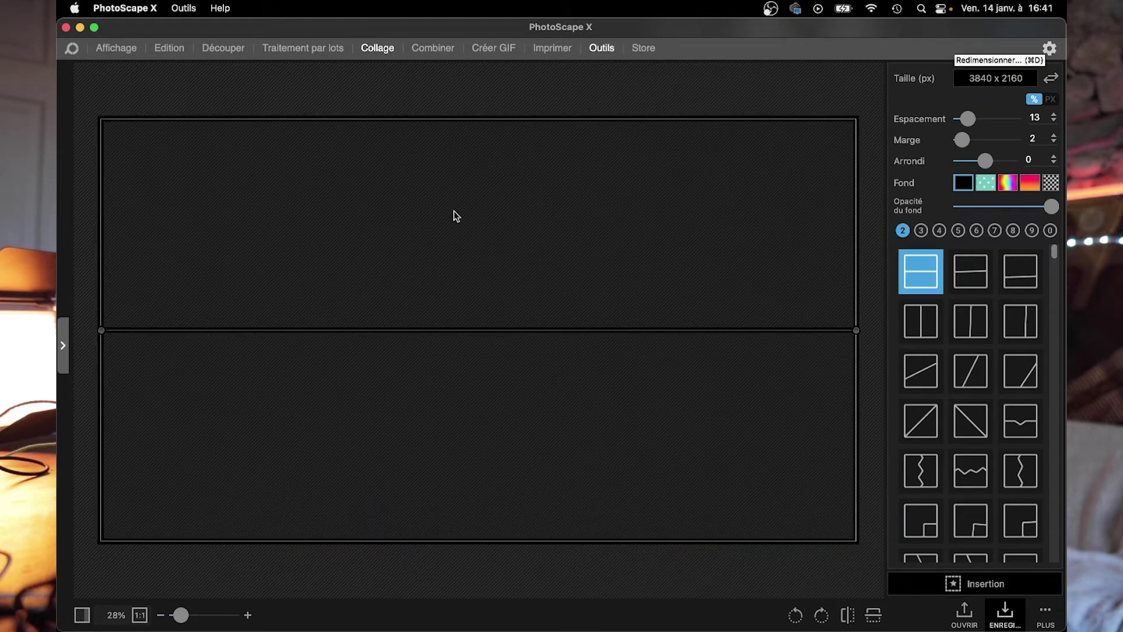
left_click(994, 230)
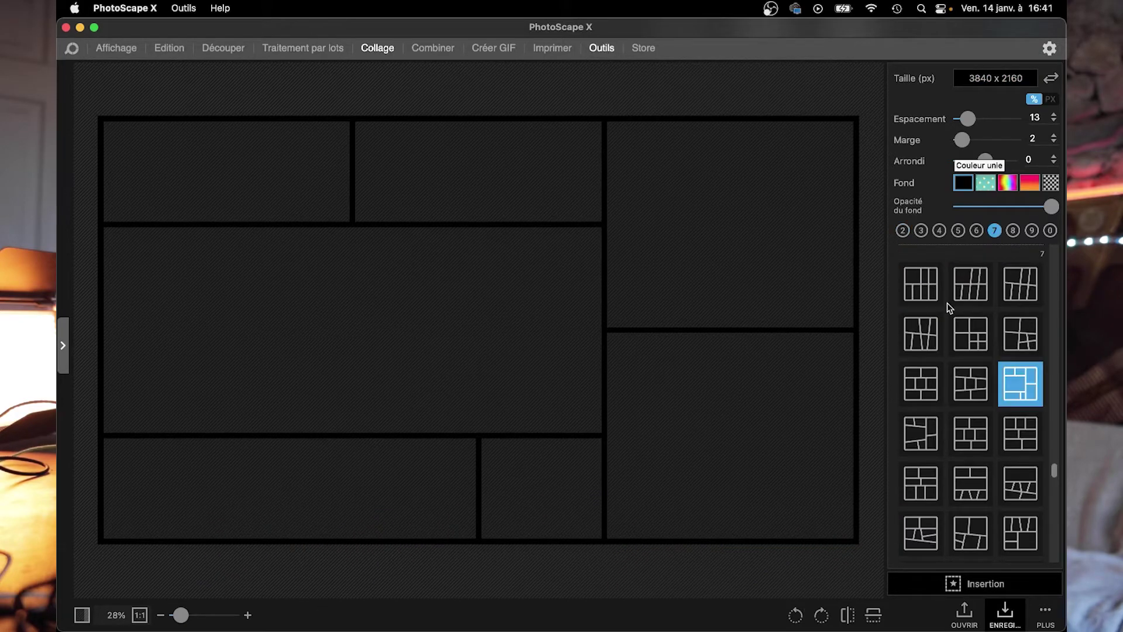
left_click(973, 338)
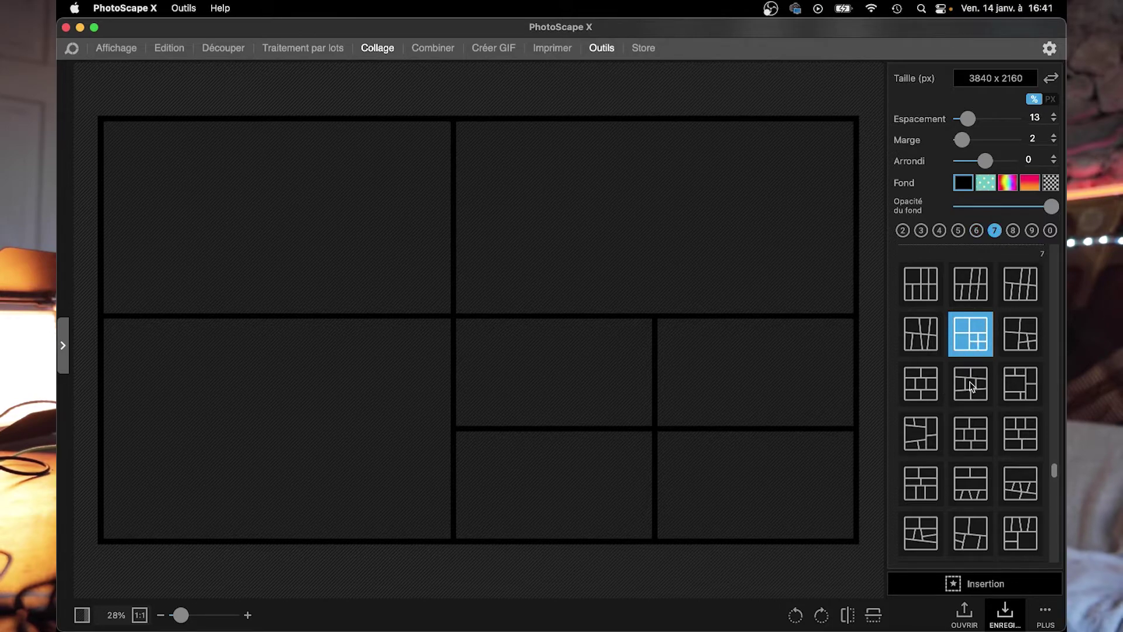
scroll(986, 469, "down", 10)
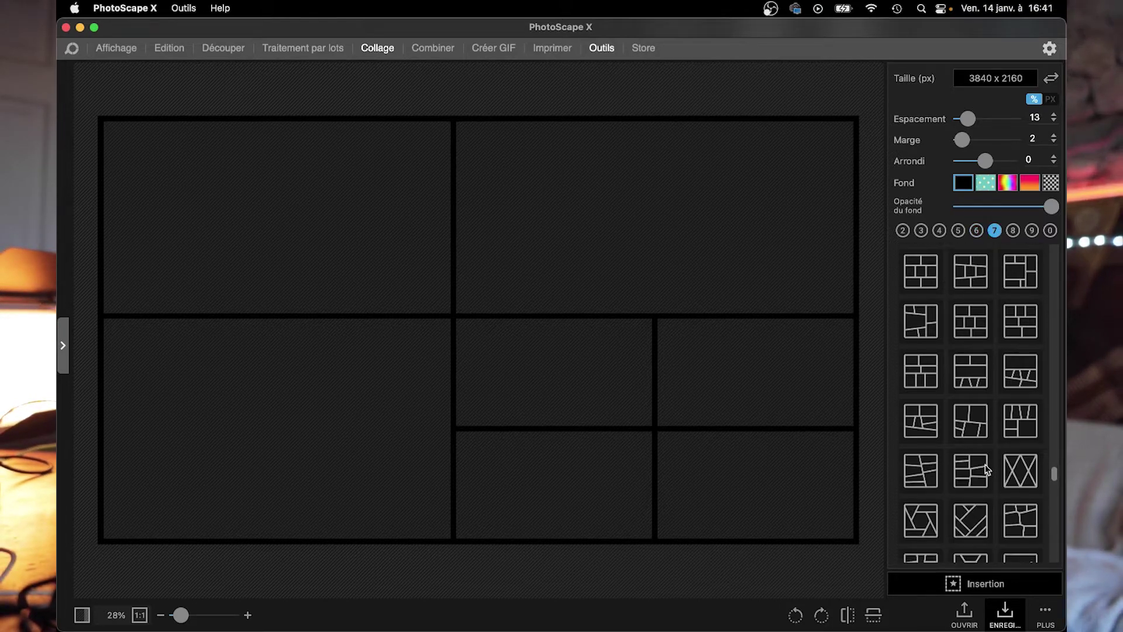
scroll(987, 469, "down", 2)
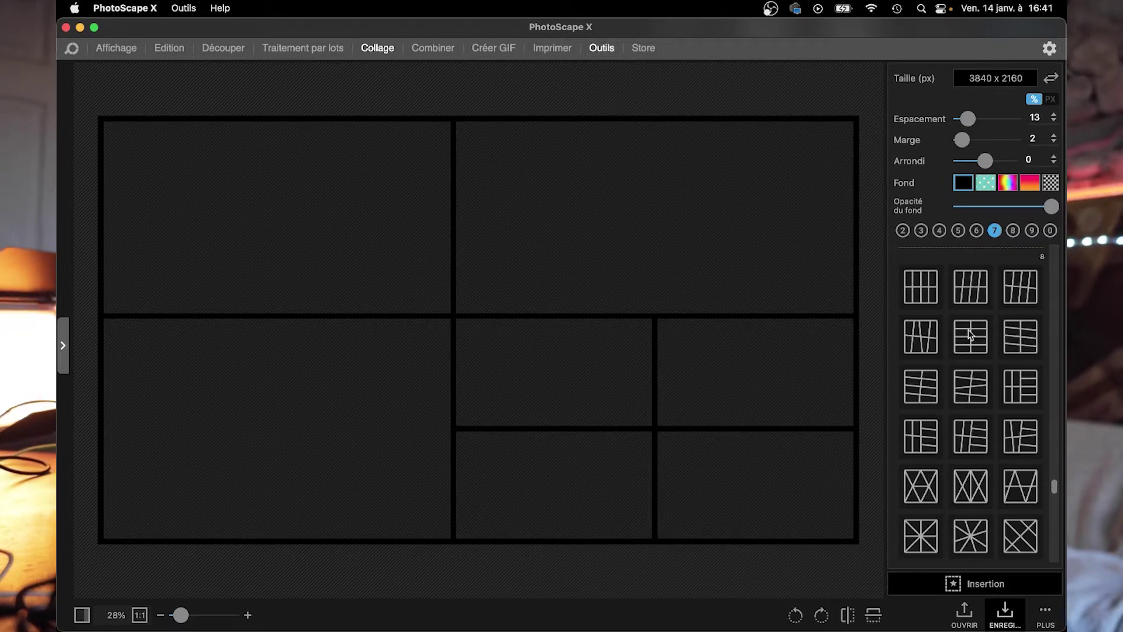
- Choose the ten-photo diamond collage layout with a diagonally split central rectangle, and reshape it by moving the diamond's top vertex down and left
scroll(943, 425, "down", 10)
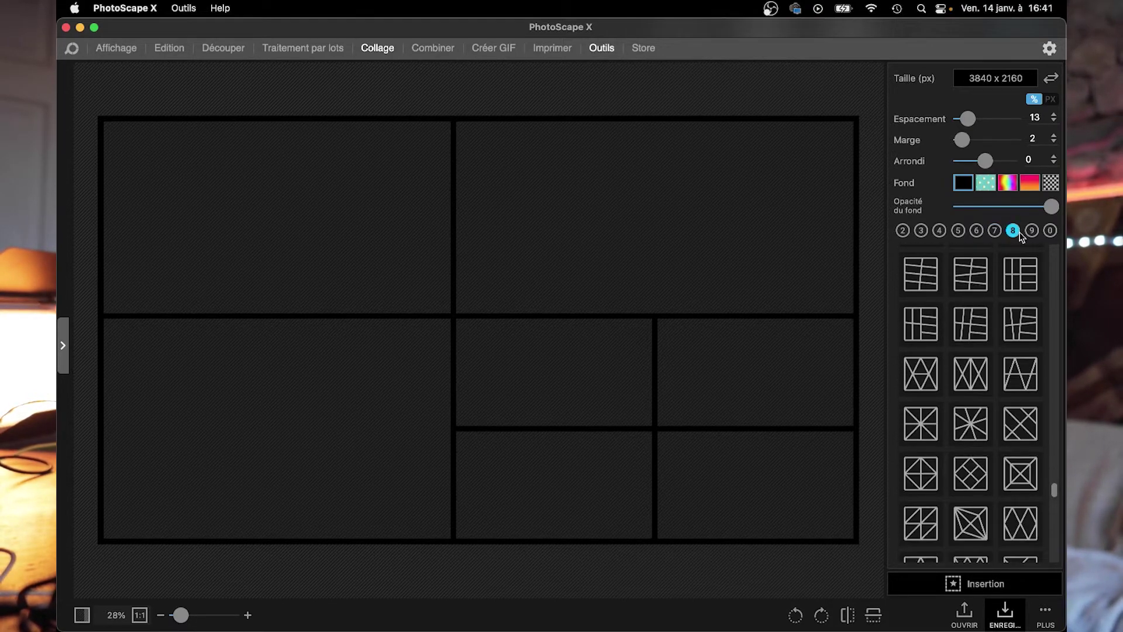
left_click(973, 449)
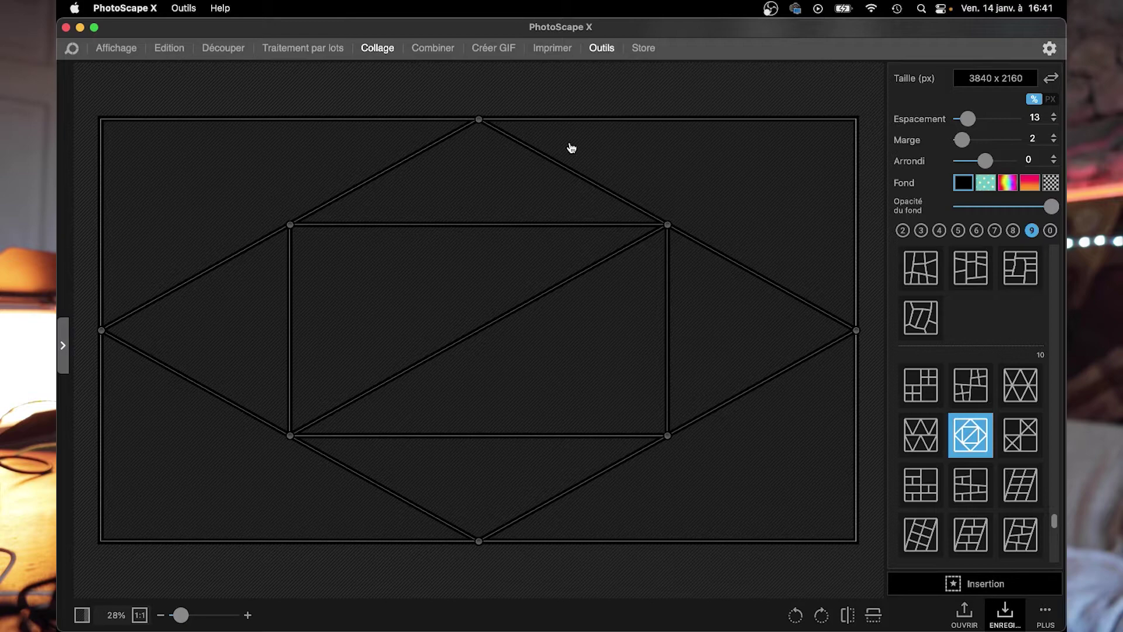
left_click_drag(478, 119, 424, 233)
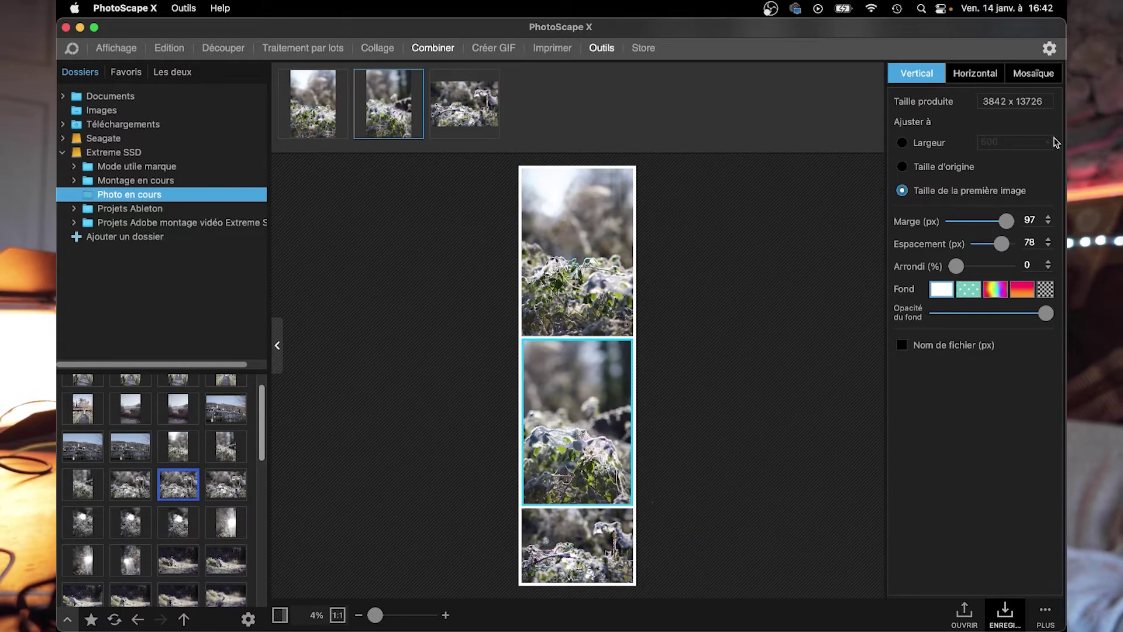
- Preview the three combined frosty plant photos as a mosaic, and arrange them in a horizontal strip
left_click(974, 73)
left_click(1033, 77)
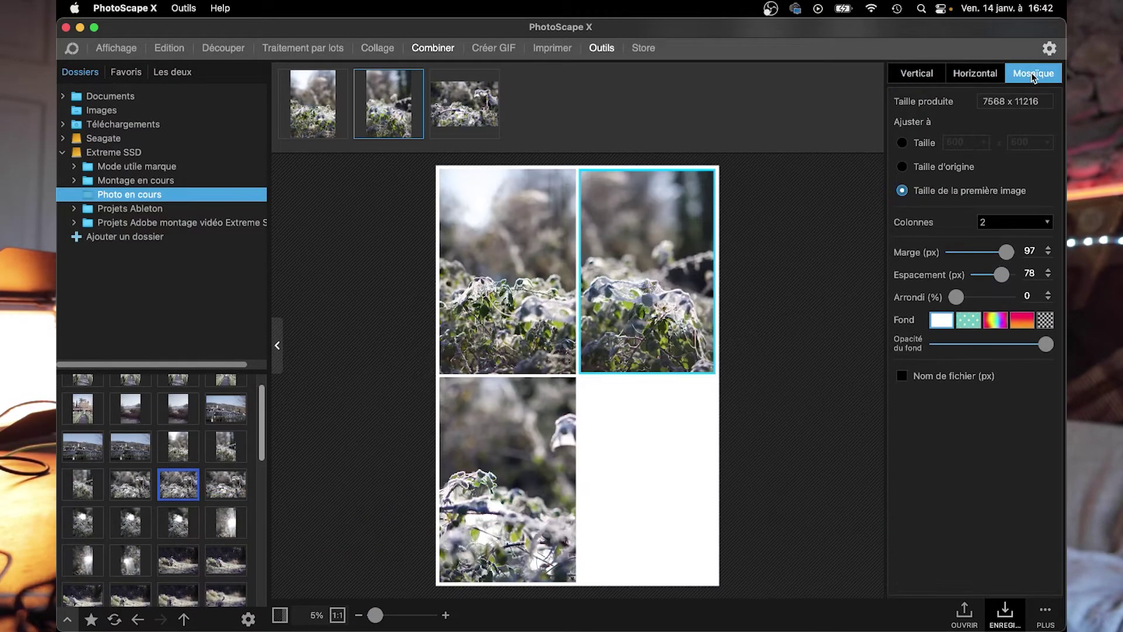
left_click(986, 76)
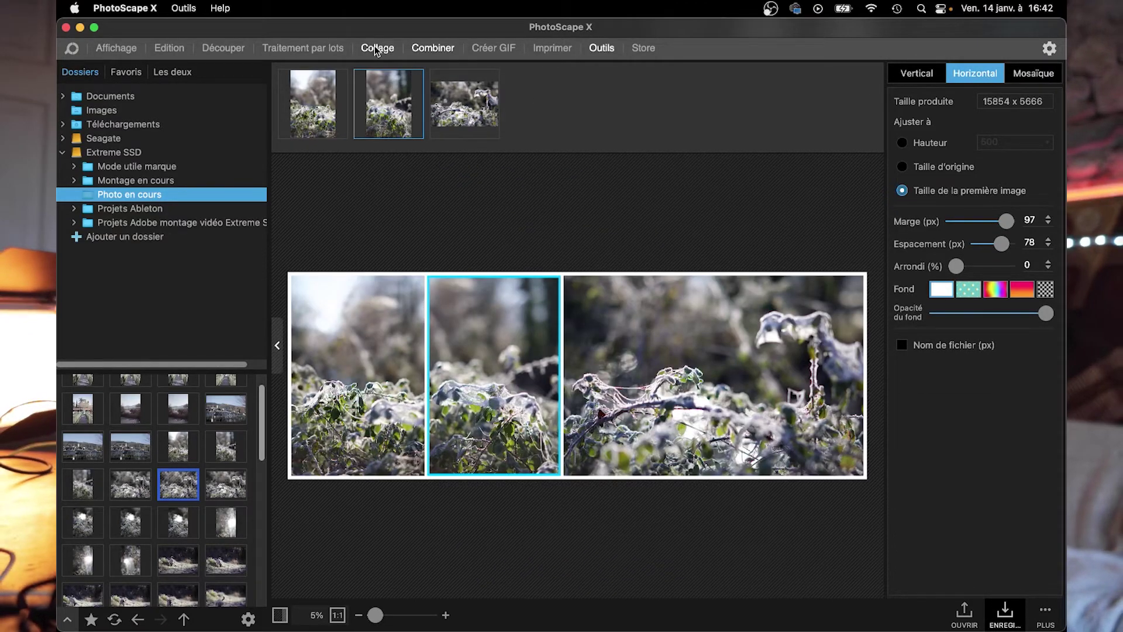
- Start a GIF with the two adjacent photos of the puppy on the frosty path as its frames
left_click(491, 47)
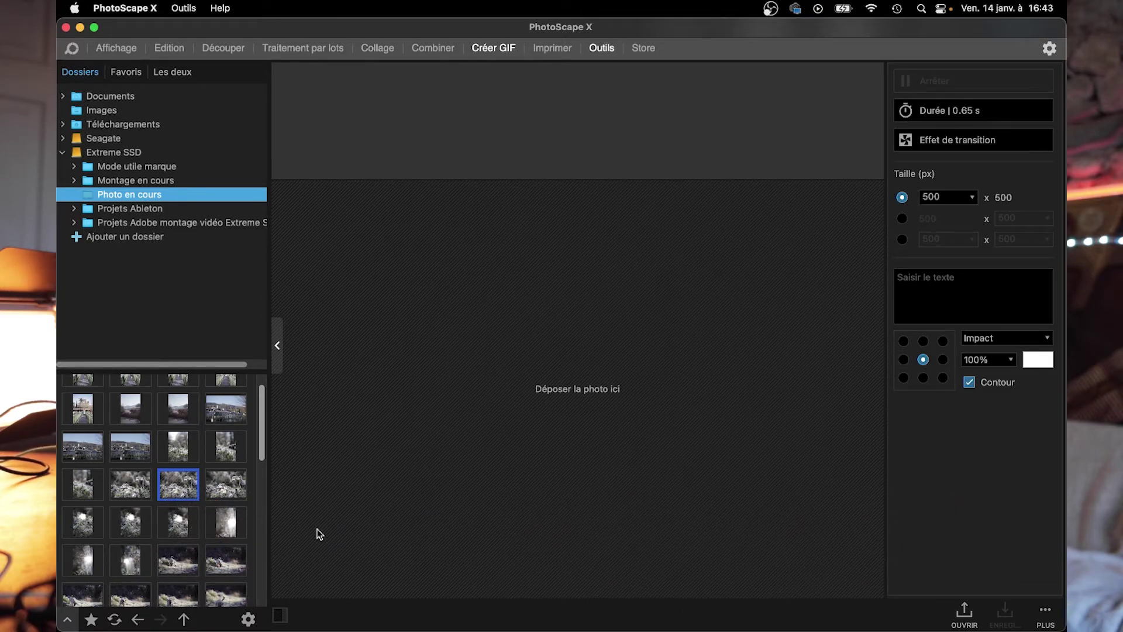
scroll(216, 505, "down", 2)
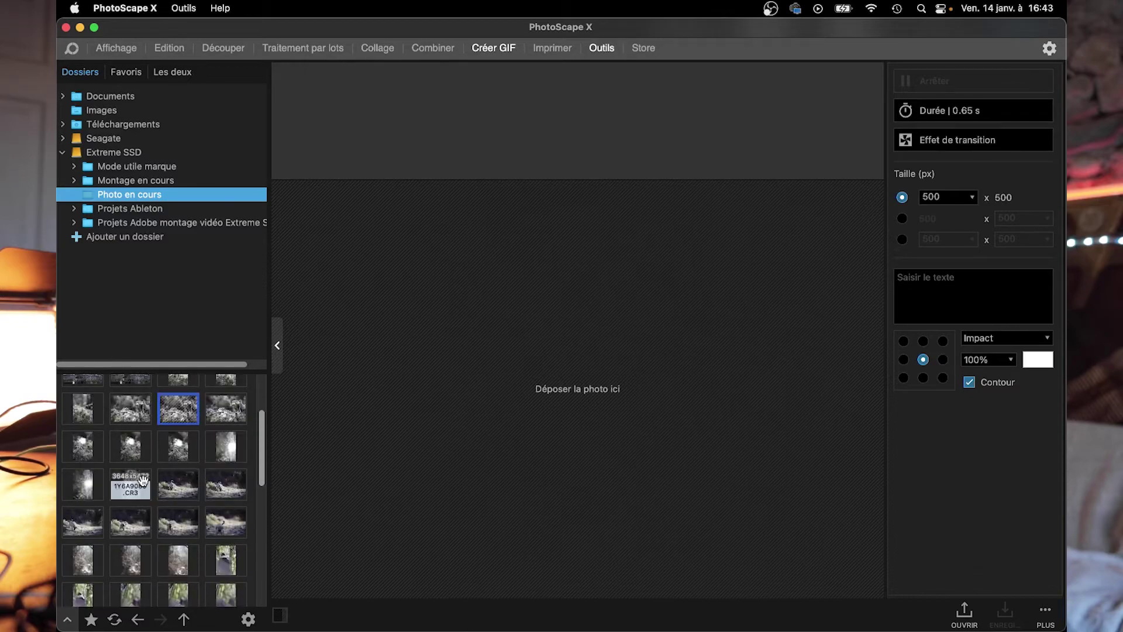
left_click(178, 485)
left_click(226, 485, "shift")
left_click_drag(226, 485, 440, 183)
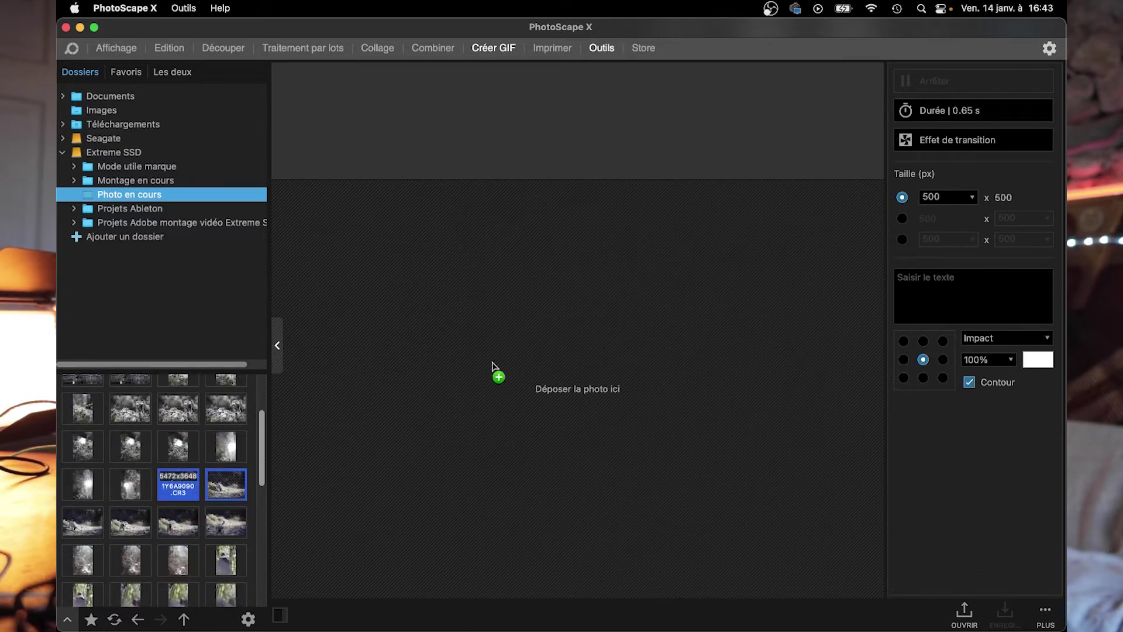
left_click_drag(540, 417, 540, 418)
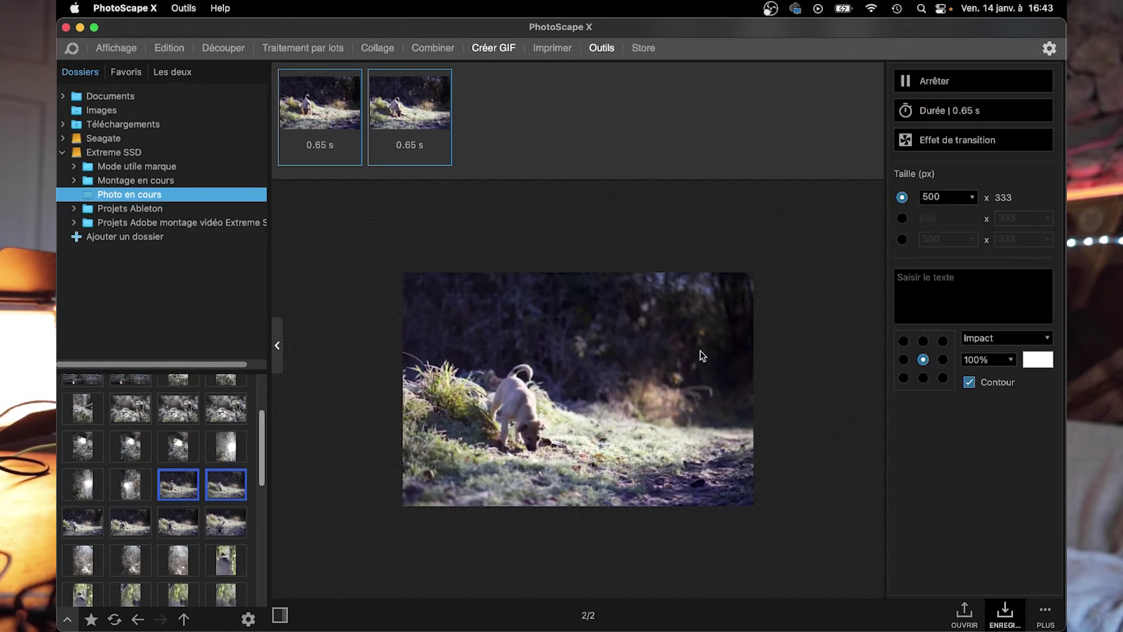
- Try a frame duration of 0.20 s on the puppy GIF, and apply 0.84 s to all frames
left_click(932, 105)
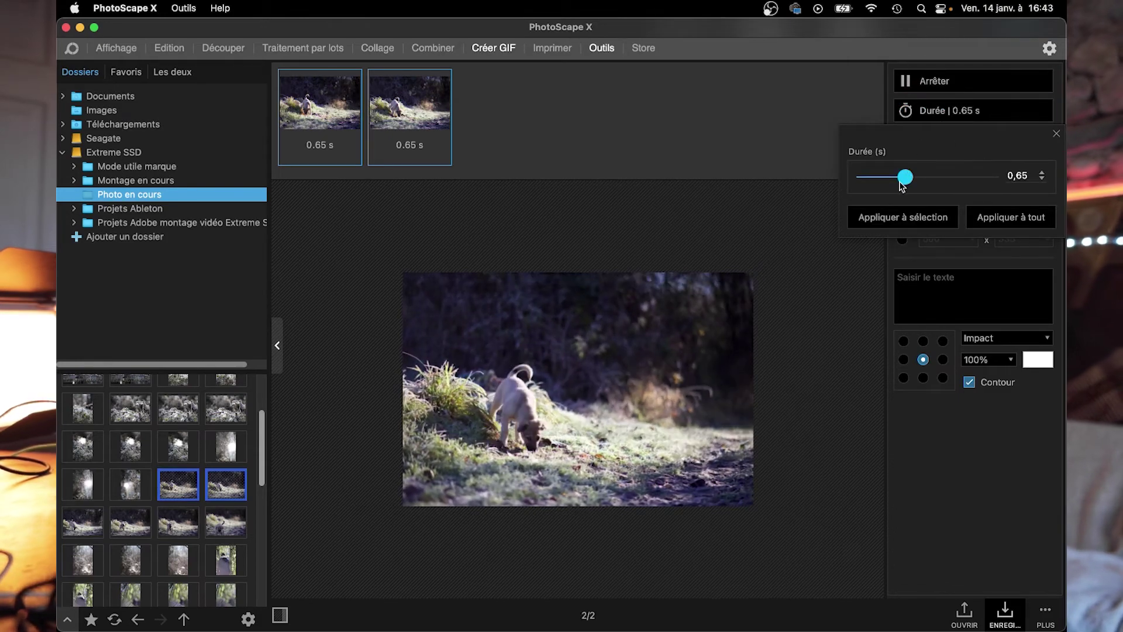
left_click_drag(889, 183, 917, 178)
left_click(1011, 217)
left_click(933, 111)
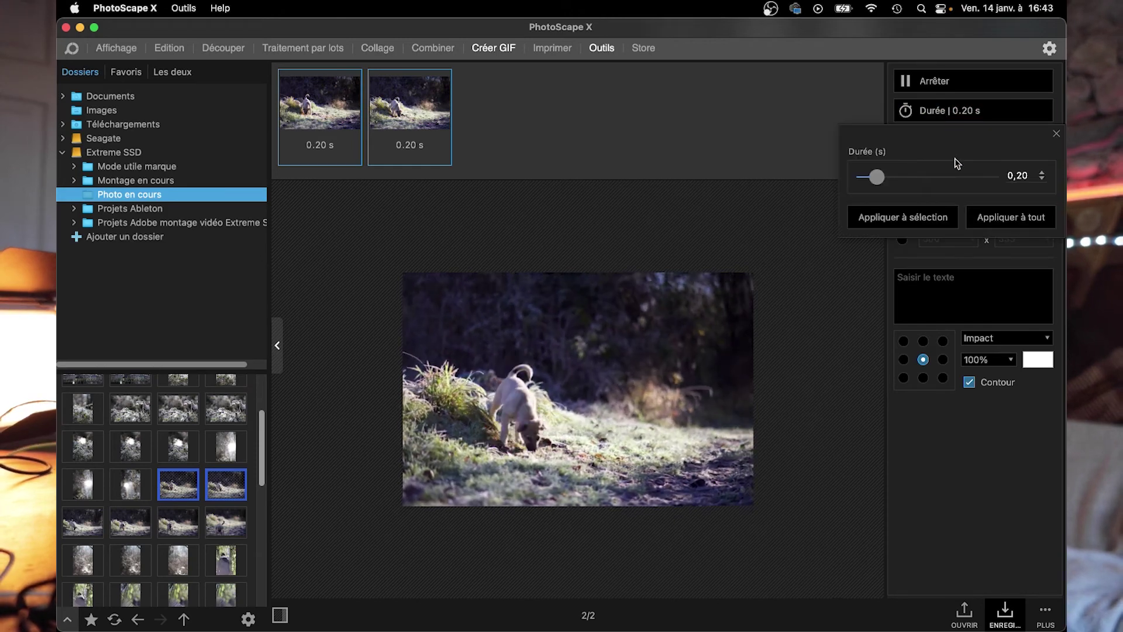
left_click(994, 217)
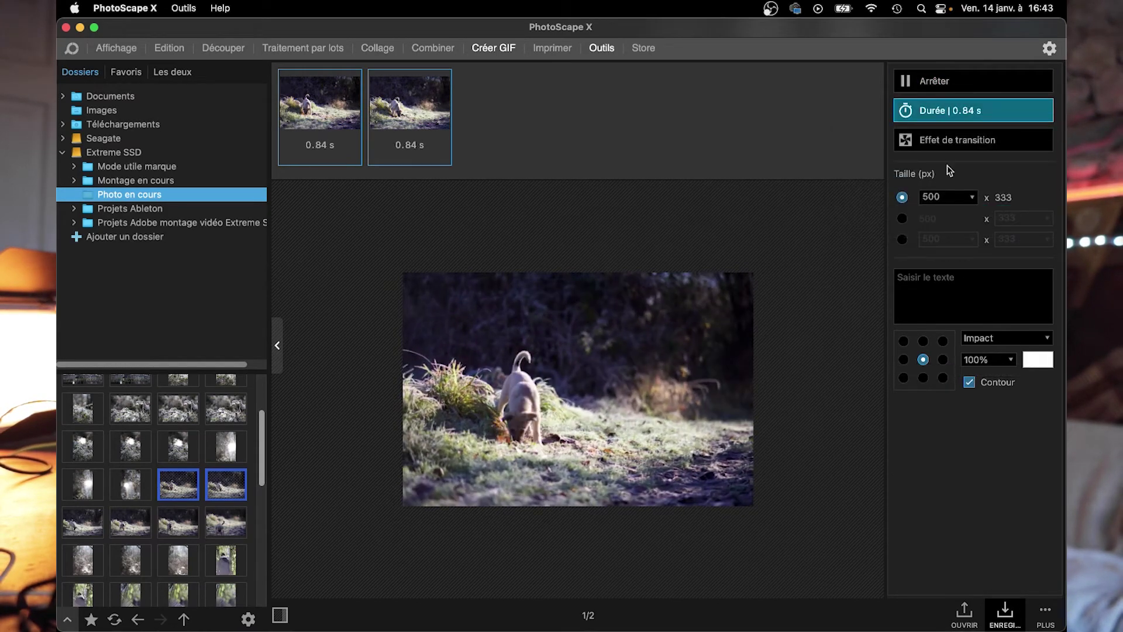
- Set the puppy GIF's output width to 1400 px
left_click(940, 285)
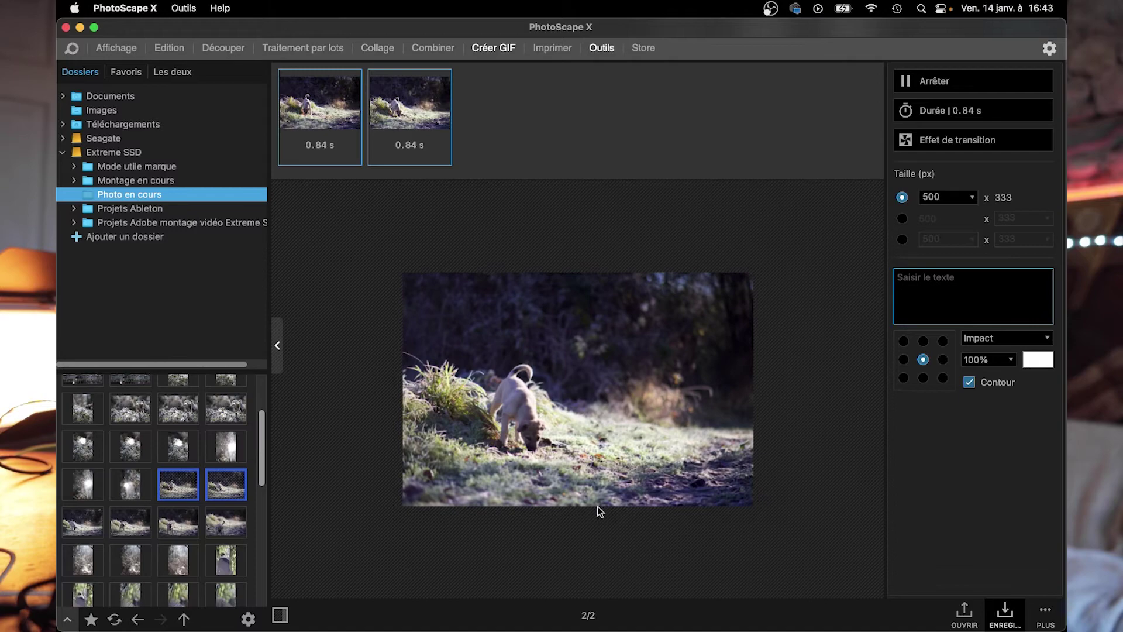
left_click(969, 199)
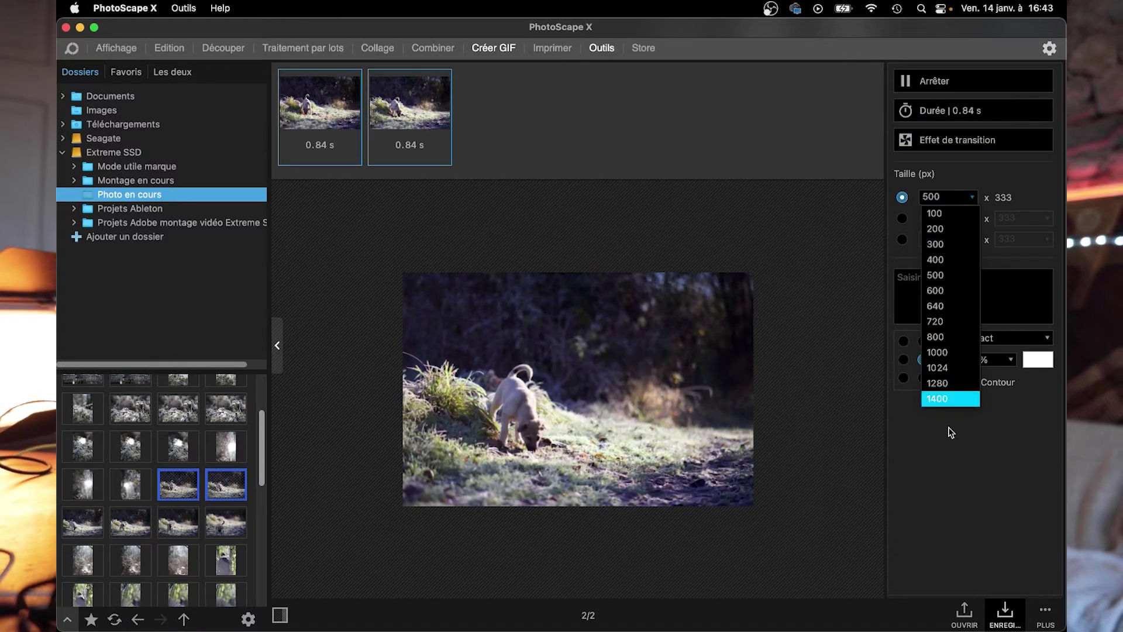
left_click(943, 399)
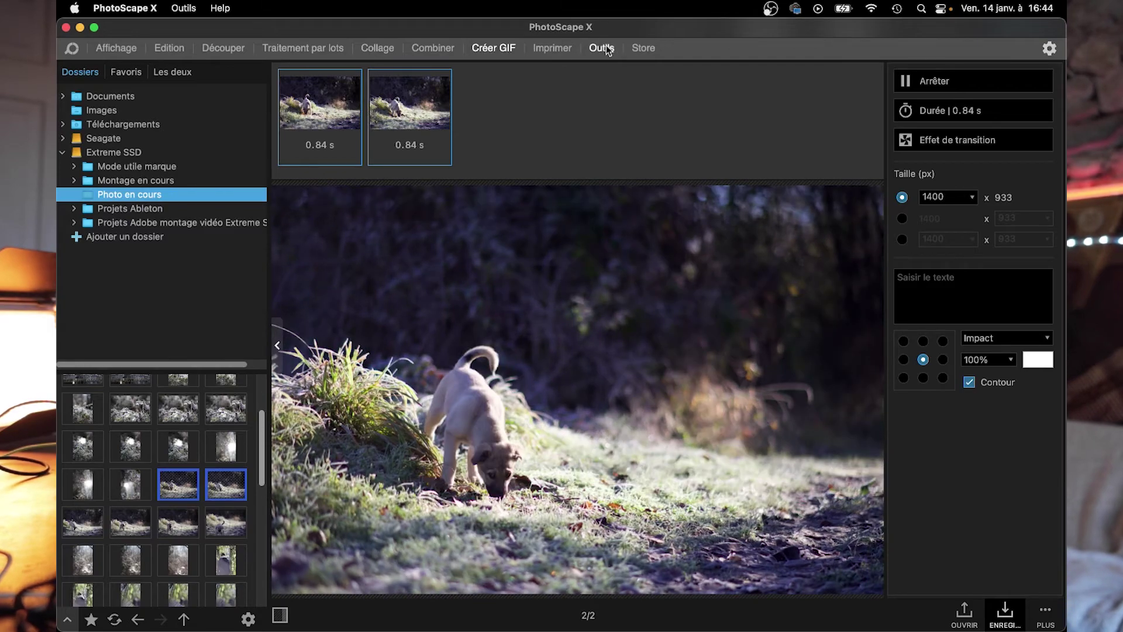
- View the list of extra tools, and open the store of Pro version and sticker packs
left_click(606, 49)
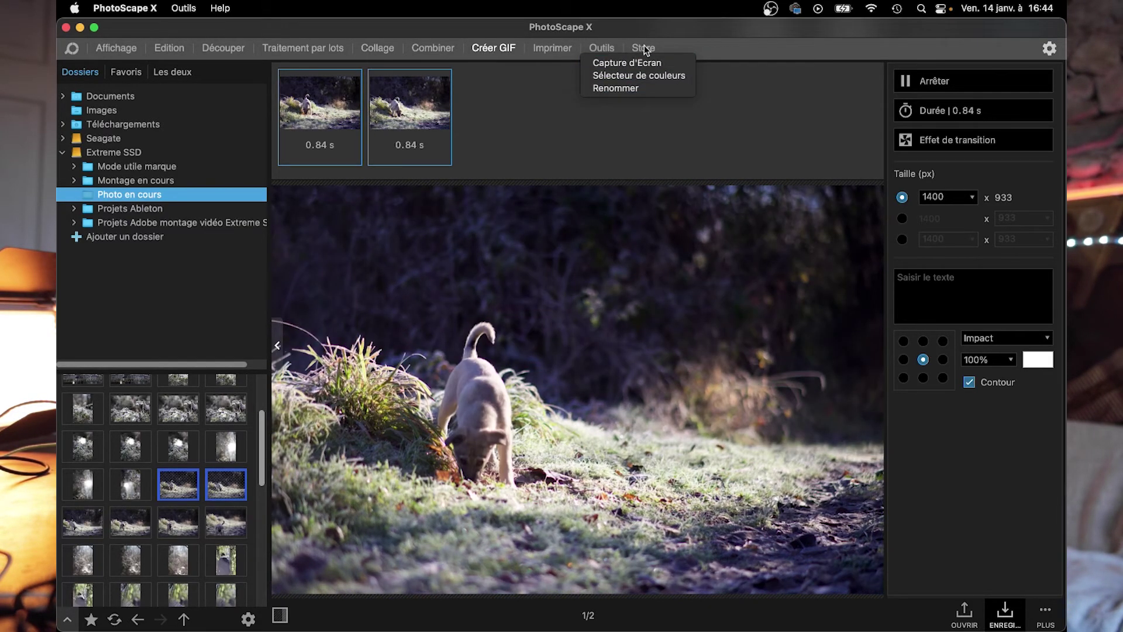
left_click(640, 47)
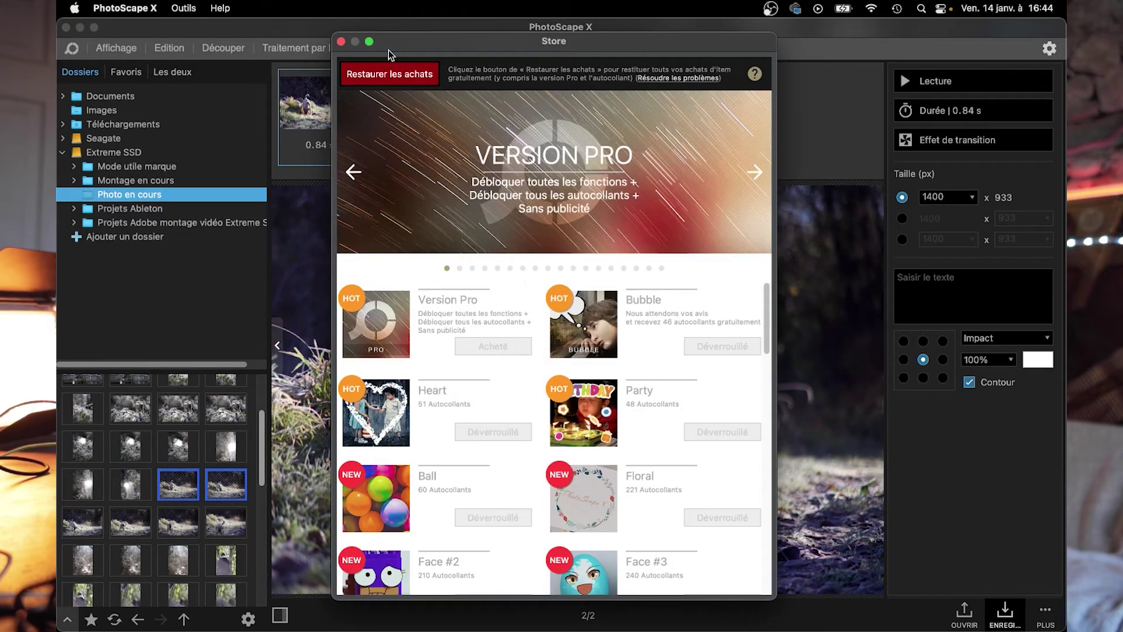